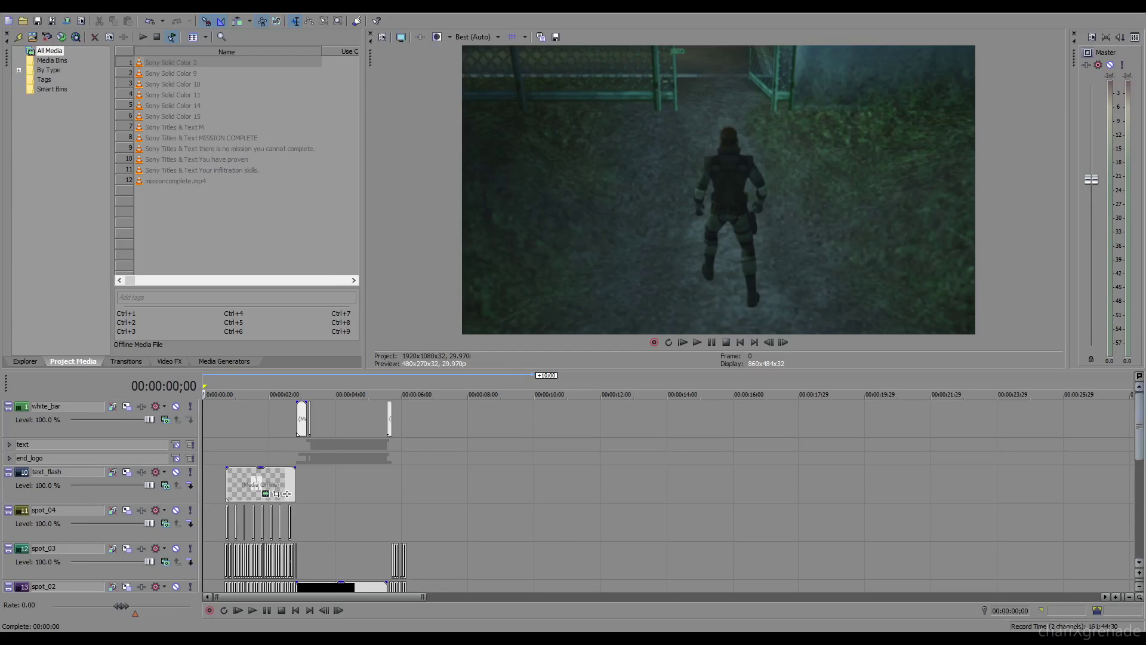
Expand the text track group and preview the MISSION COMPLETE title at 00:00:04;08
{"action": "left_click_drag", "start_coordinate": [1140, 433], "coordinate": [1140, 460]}
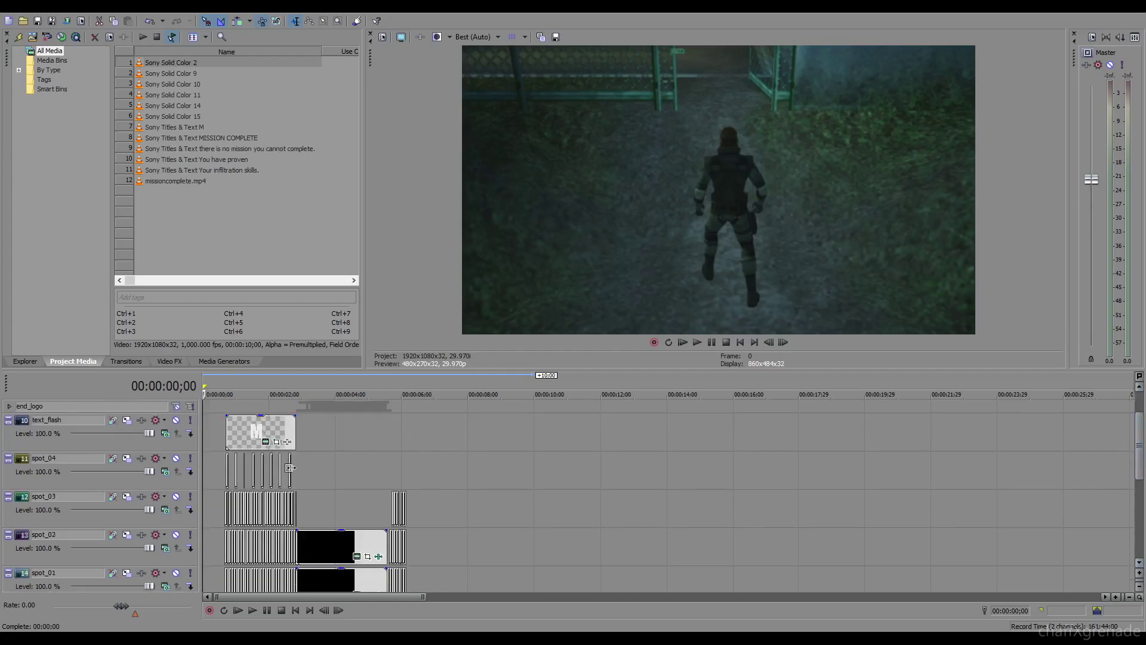
{"action": "scroll", "coordinate": [285, 468], "scroll_direction": "up", "scroll_amount": 4}
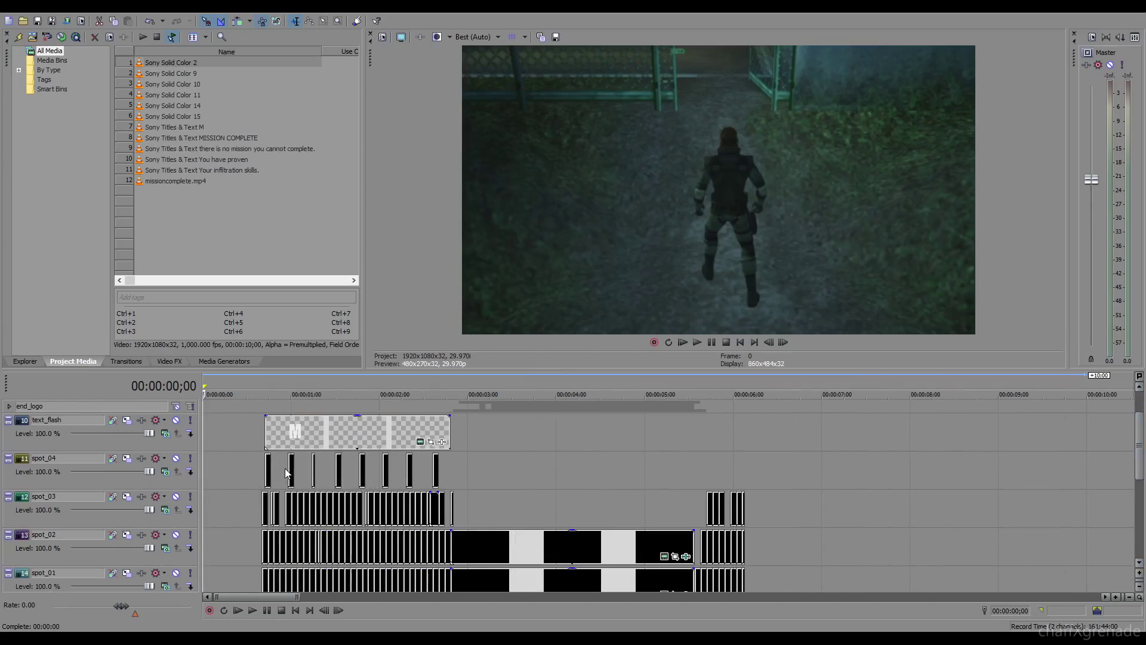
{"action": "scroll", "coordinate": [292, 466], "scroll_direction": "up", "scroll_amount": 2}
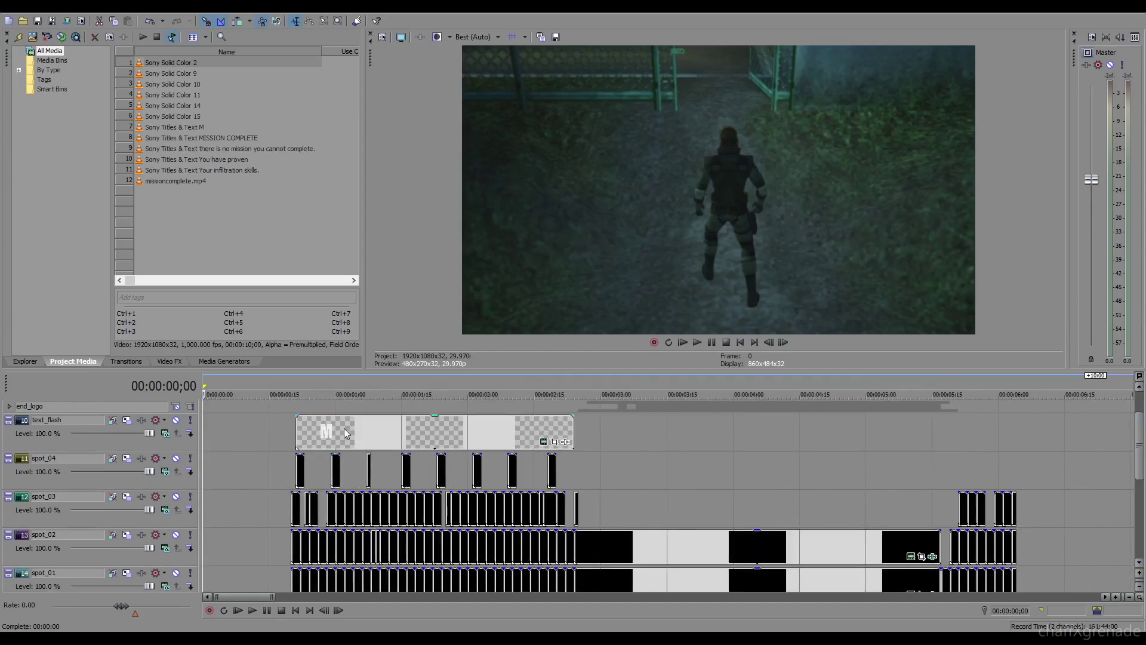
{"action": "scroll", "coordinate": [514, 481], "scroll_direction": "up", "scroll_amount": 2}
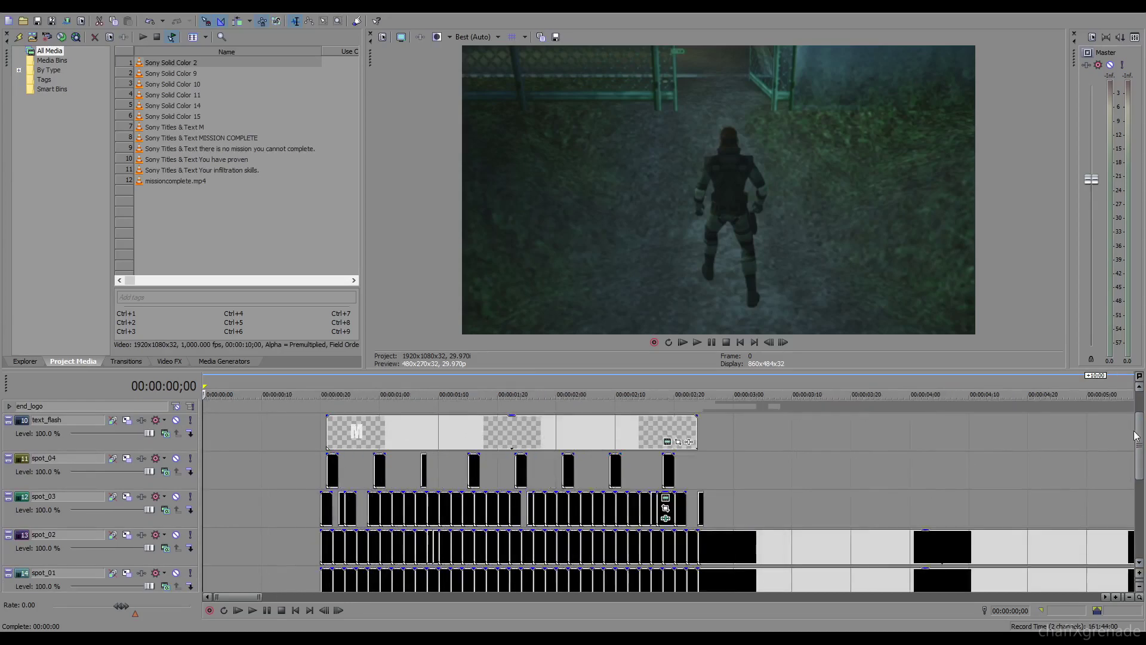
{"action": "mouse_move", "coordinate": [1138, 439]}
{"action": "left_mouse_down"}
{"action": "mouse_move", "coordinate": [1138, 460]}
{"action": "mouse_move", "coordinate": [1136, 418]}
{"action": "left_mouse_up"}
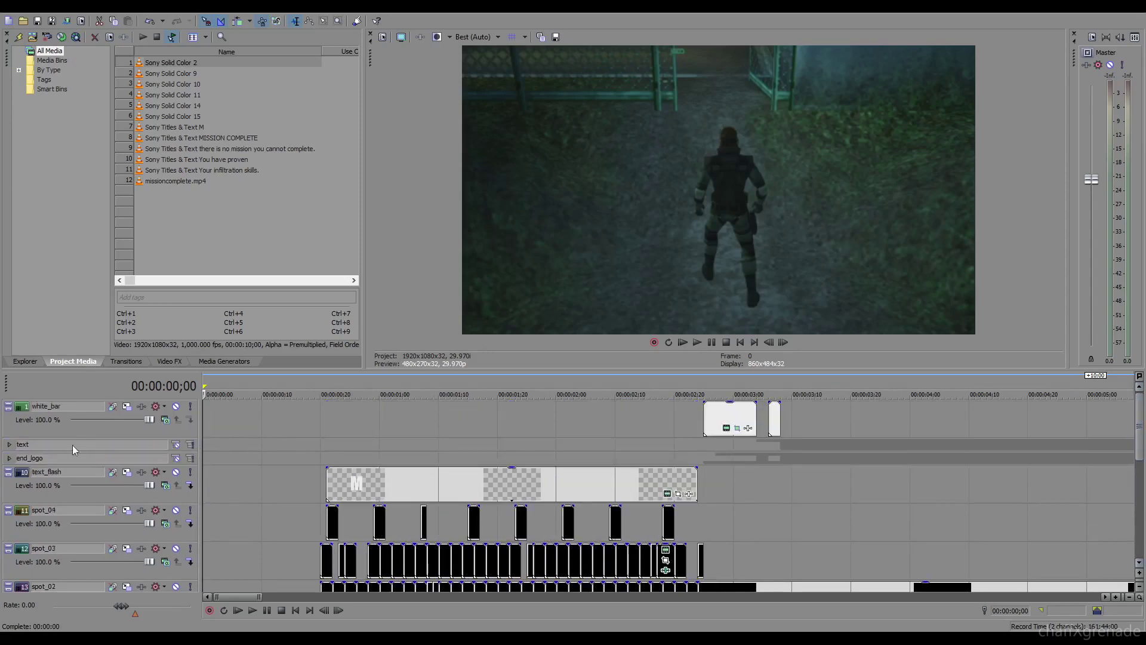
{"action": "left_click", "coordinate": [9, 445]}
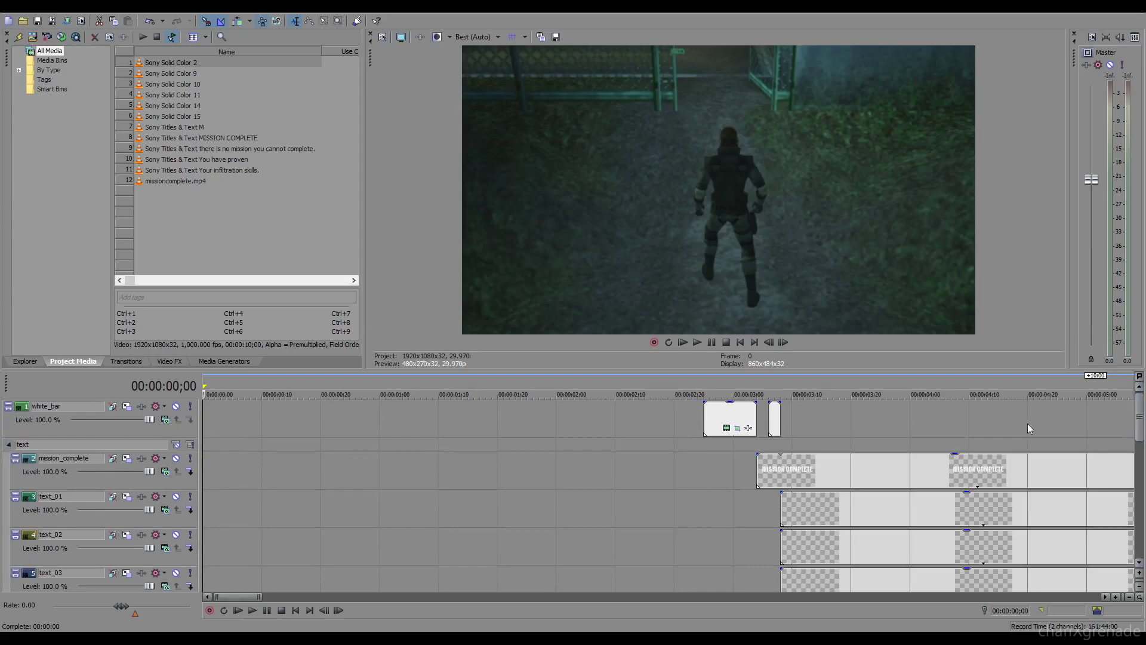
{"action": "left_click", "coordinate": [871, 385]}
{"action": "left_click", "coordinate": [958, 385]}
{"action": "left_click_drag", "start_coordinate": [1139, 425], "coordinate": [1128, 474]}
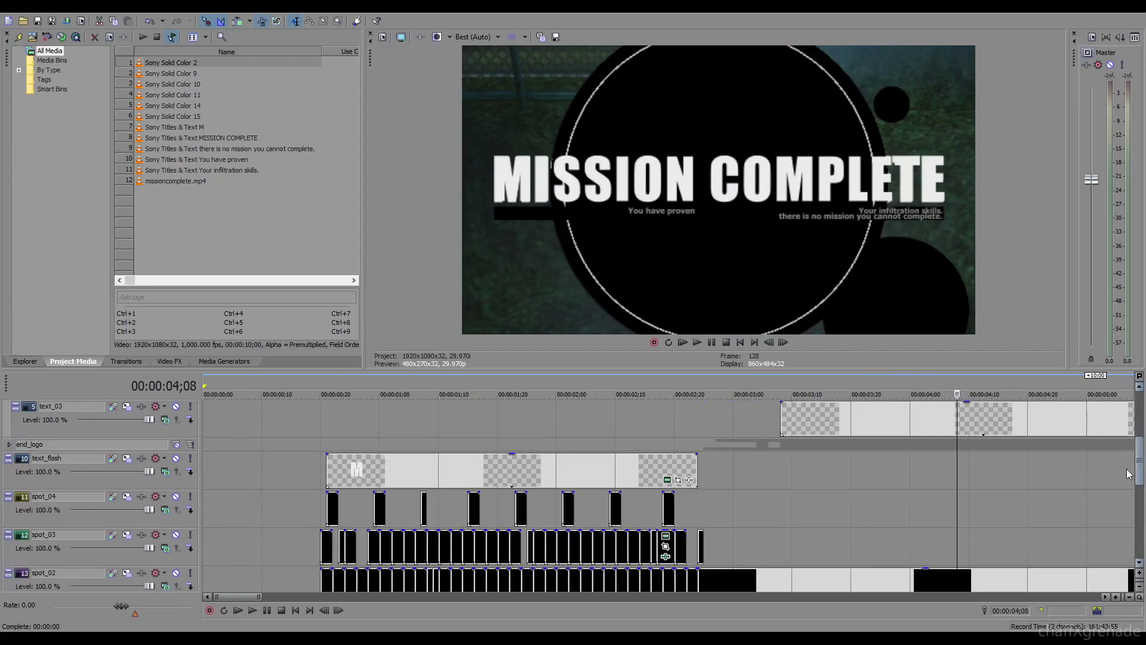
Expand the end_logo track group and look over its bar and circle tracks
{"action": "left_click", "coordinate": [9, 444]}
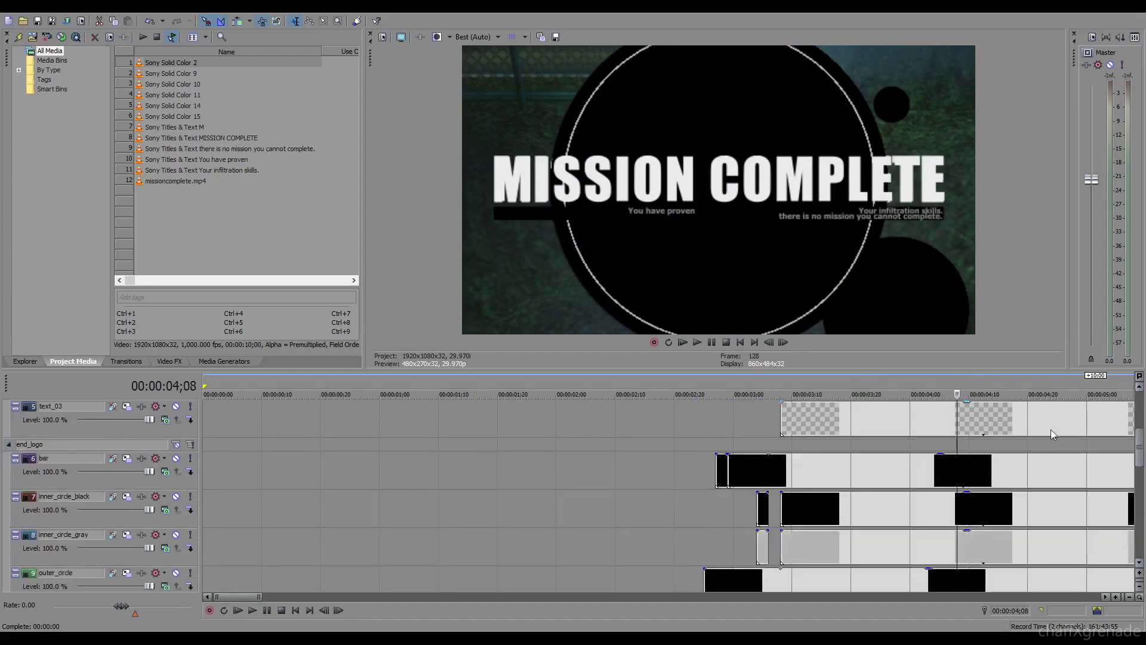
{"action": "scroll", "coordinate": [1018, 485], "scroll_direction": "down", "scroll_amount": 4}
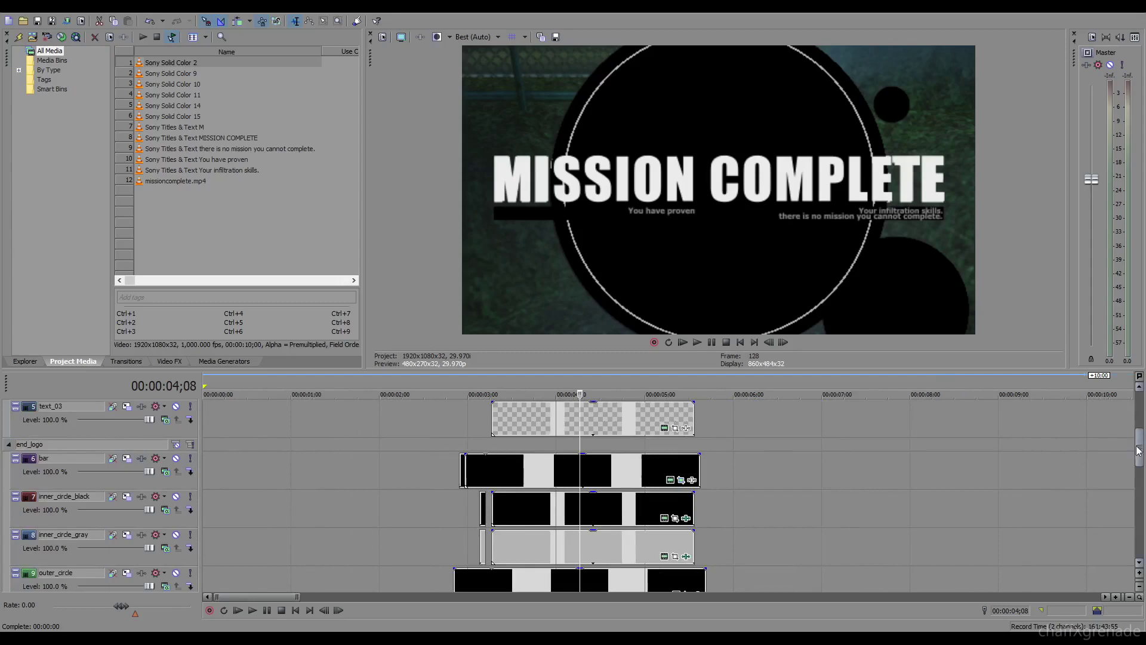
{"action": "left_click_drag", "start_coordinate": [1139, 451], "coordinate": [1137, 502]}
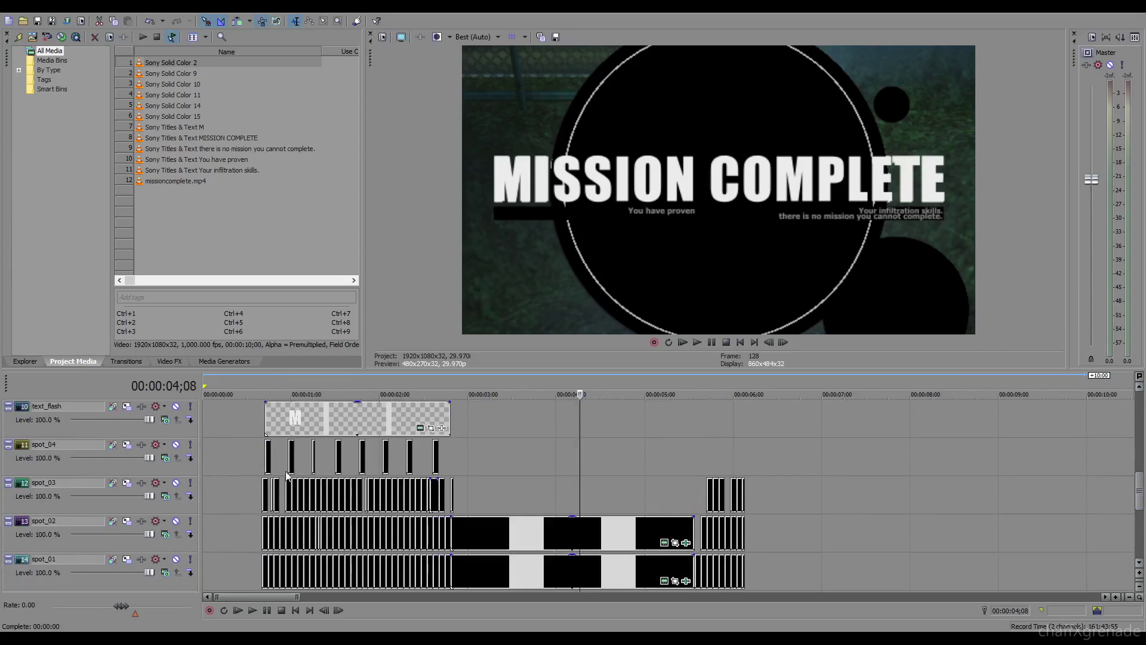
Mute the footage on video track 15 and play the animation alone from the start of the project
{"action": "scroll", "coordinate": [270, 458], "scroll_direction": "up", "scroll_amount": 2}
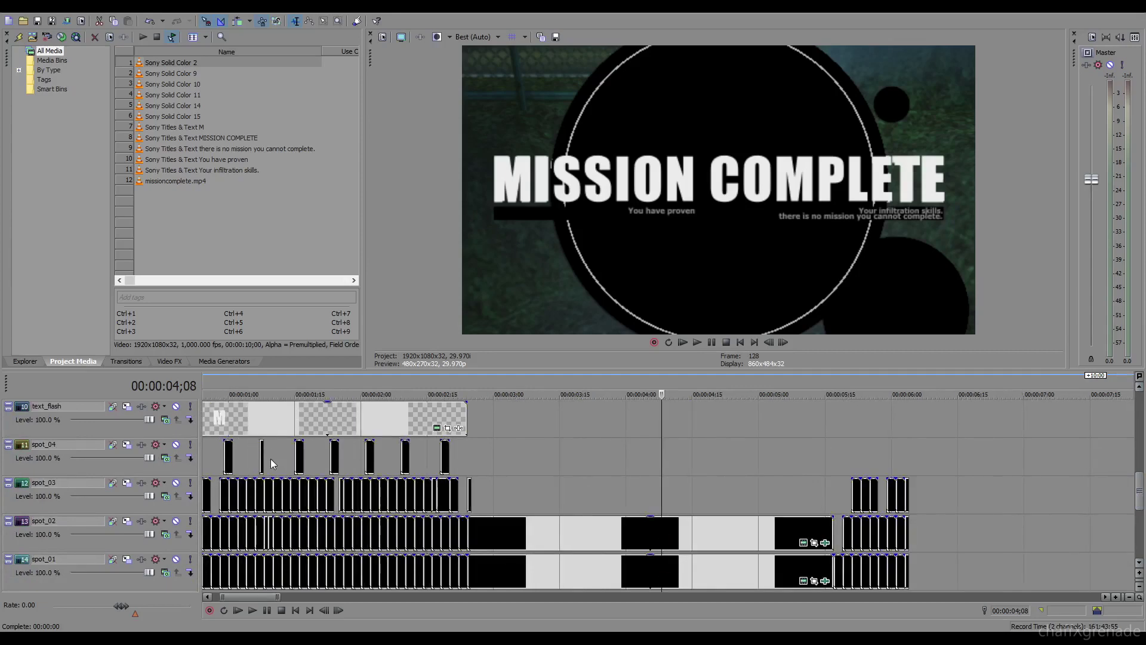
{"action": "left_click", "coordinate": [737, 342]}
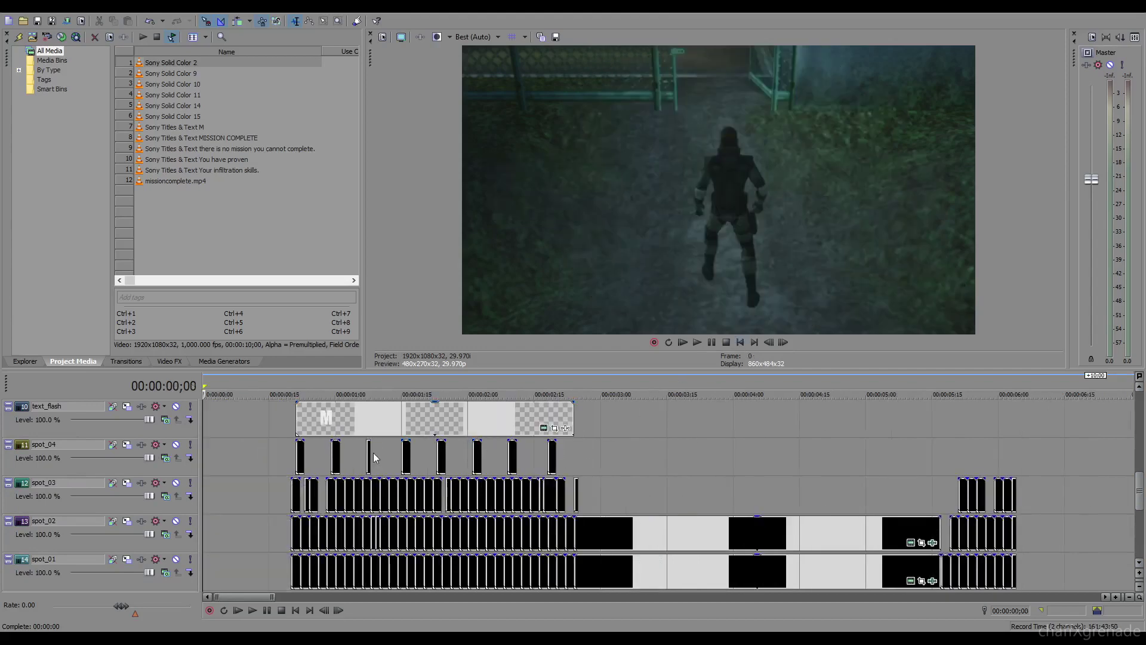
{"action": "left_click_drag", "start_coordinate": [1136, 482], "coordinate": [1139, 522]}
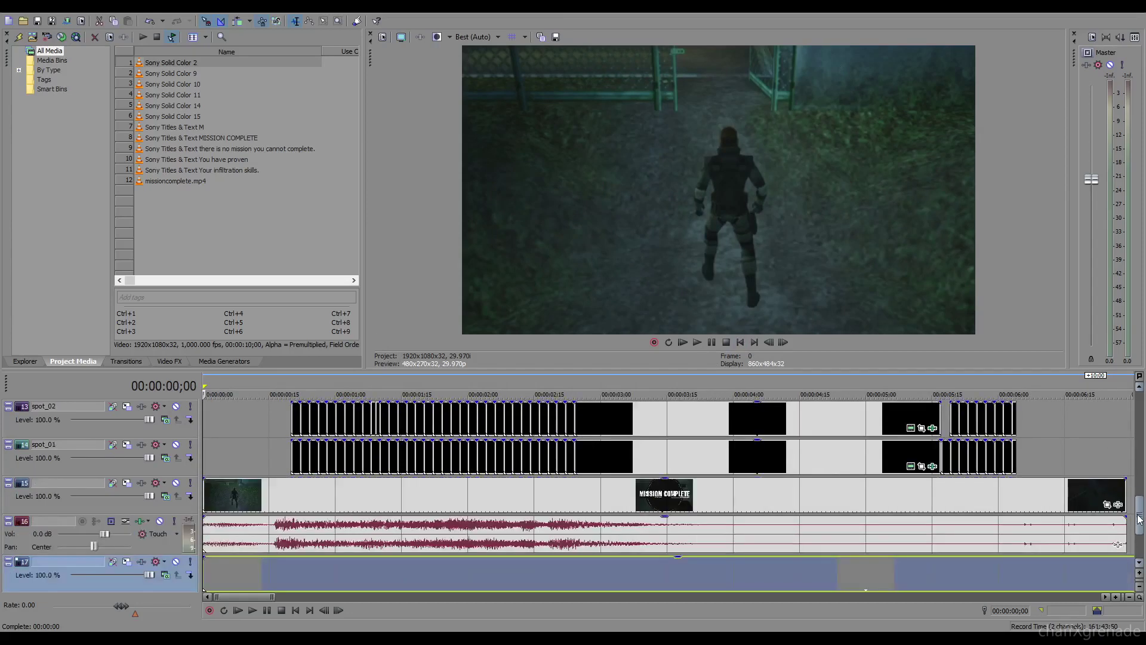
{"action": "left_click", "coordinate": [175, 483]}
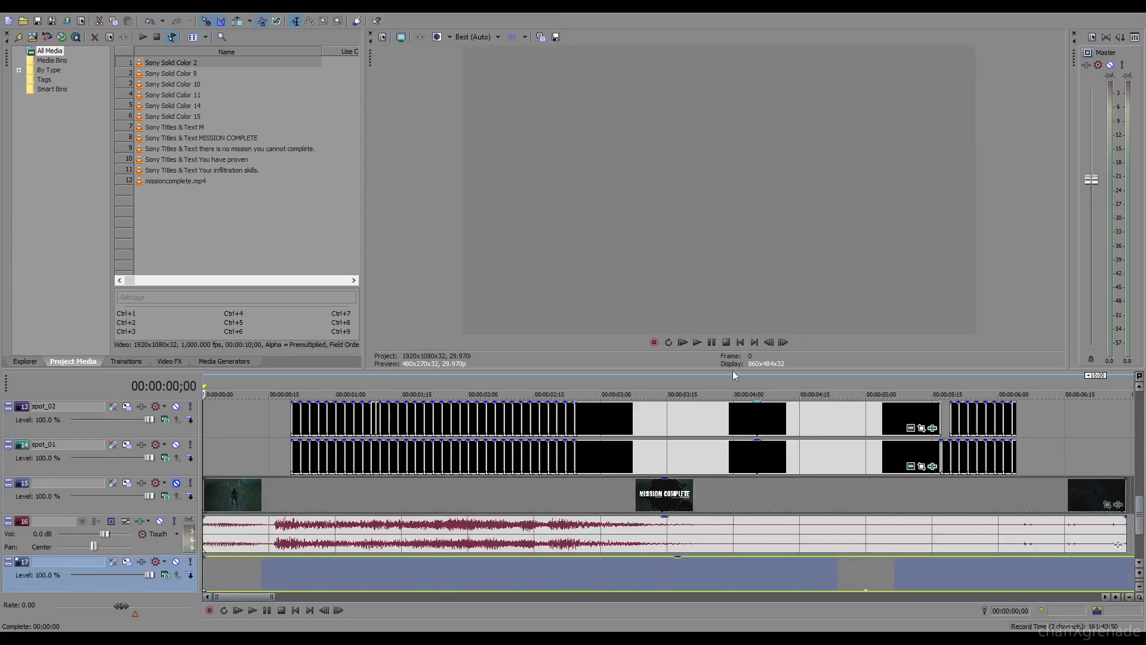
{"action": "key", "text": "space"}
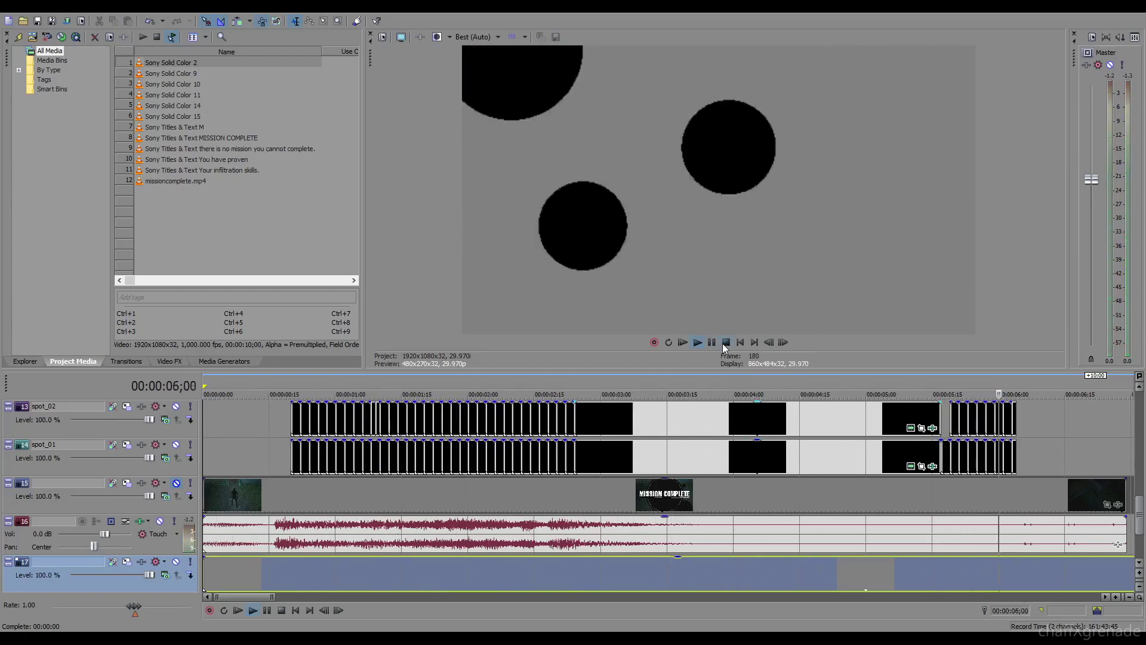
{"action": "left_click", "coordinate": [725, 342]}
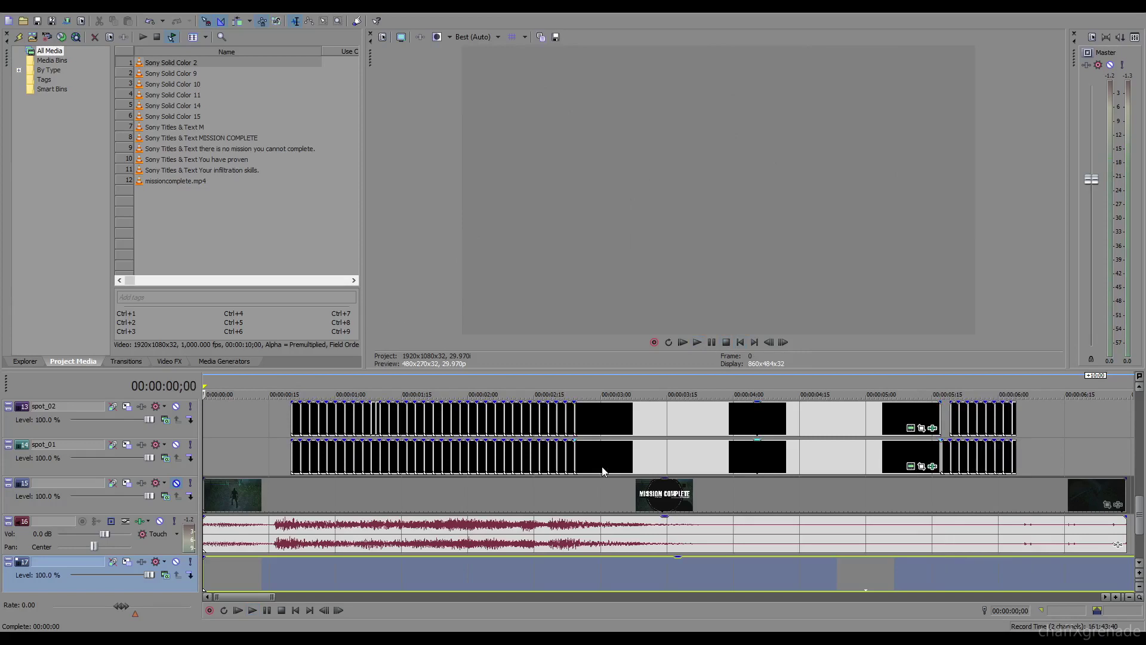
Scrub through the flashing letters and black spots, and park the playhead on the letter S at 00:00:01;00
{"action": "scroll", "coordinate": [1141, 502], "scroll_direction": "up", "scroll_amount": 2}
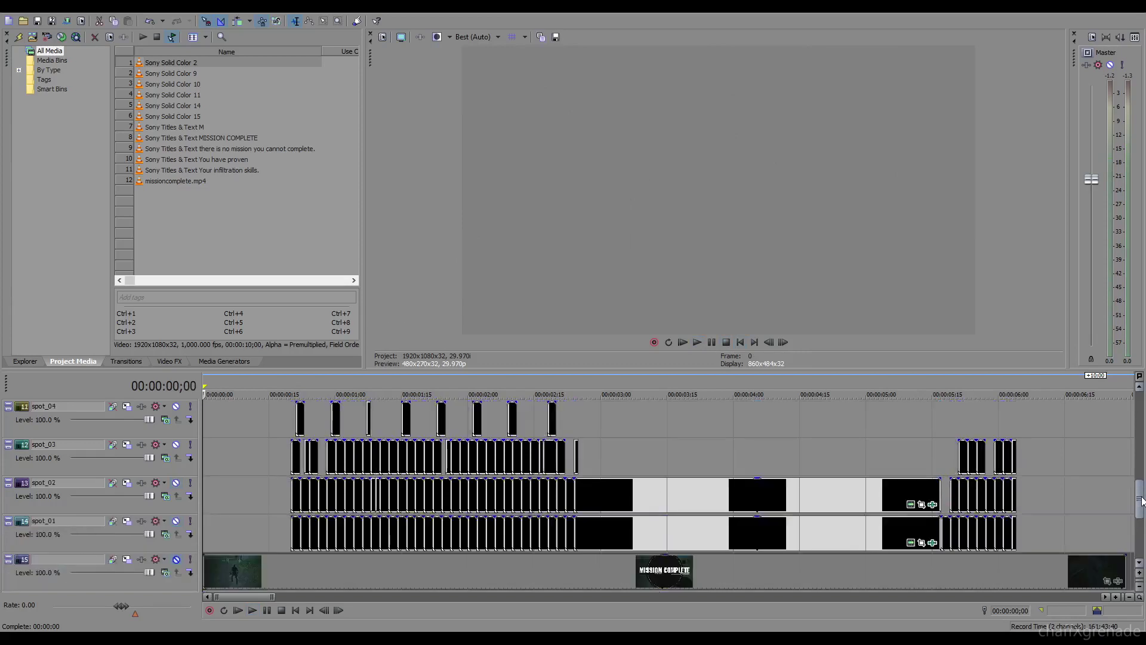
{"action": "scroll", "coordinate": [1141, 502], "scroll_direction": "up", "scroll_amount": 1}
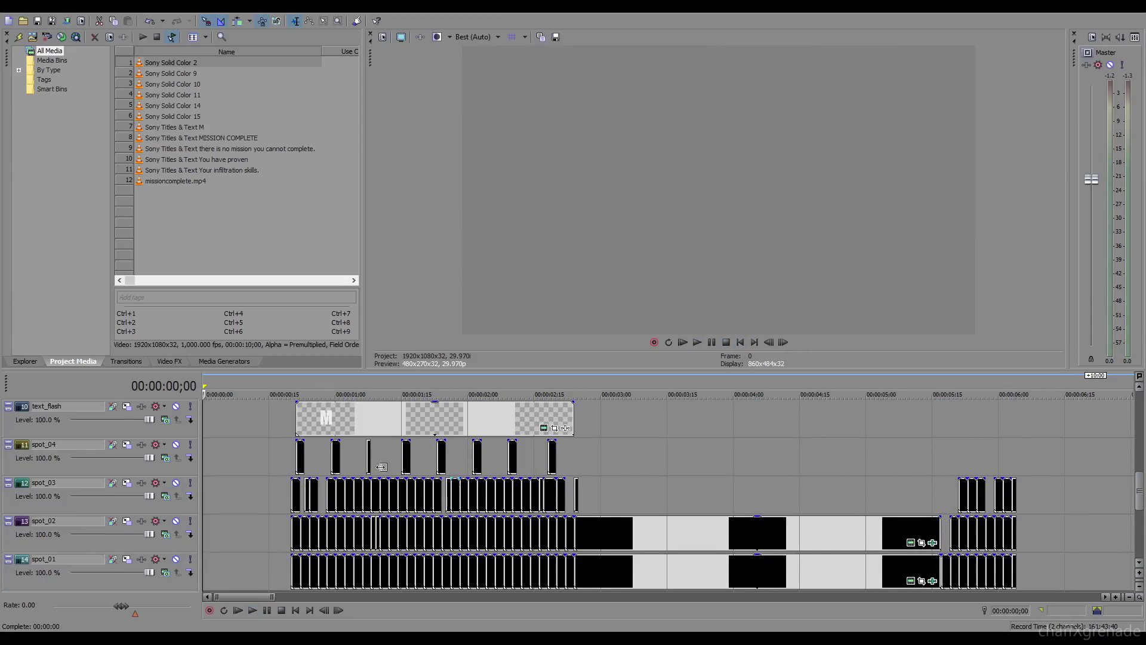
{"action": "left_click", "coordinate": [317, 384]}
{"action": "left_click_drag", "start_coordinate": [348, 385], "coordinate": [429, 386]}
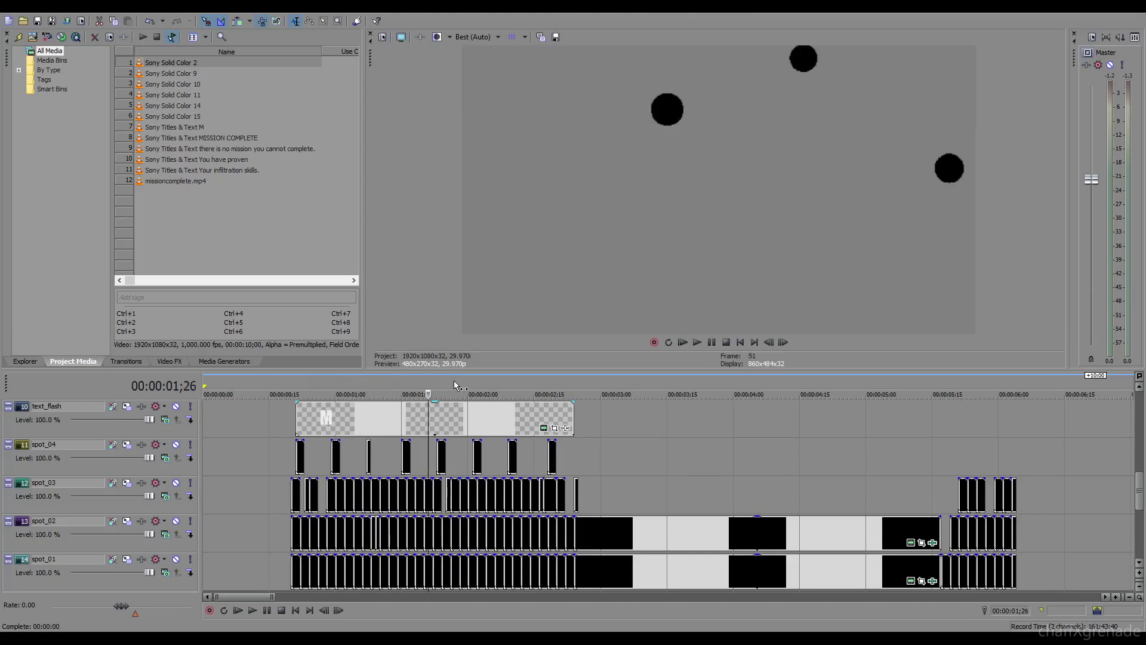
{"action": "left_click", "coordinate": [454, 381]}
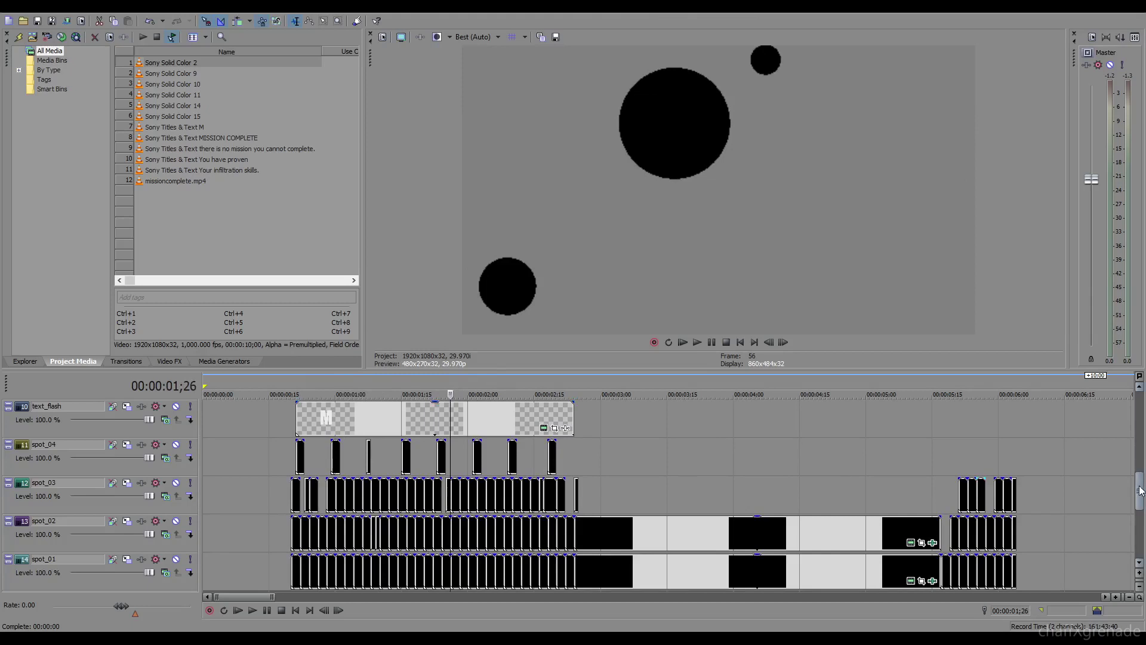
{"action": "scroll", "coordinate": [1140, 490], "scroll_direction": "down", "scroll_amount": 1}
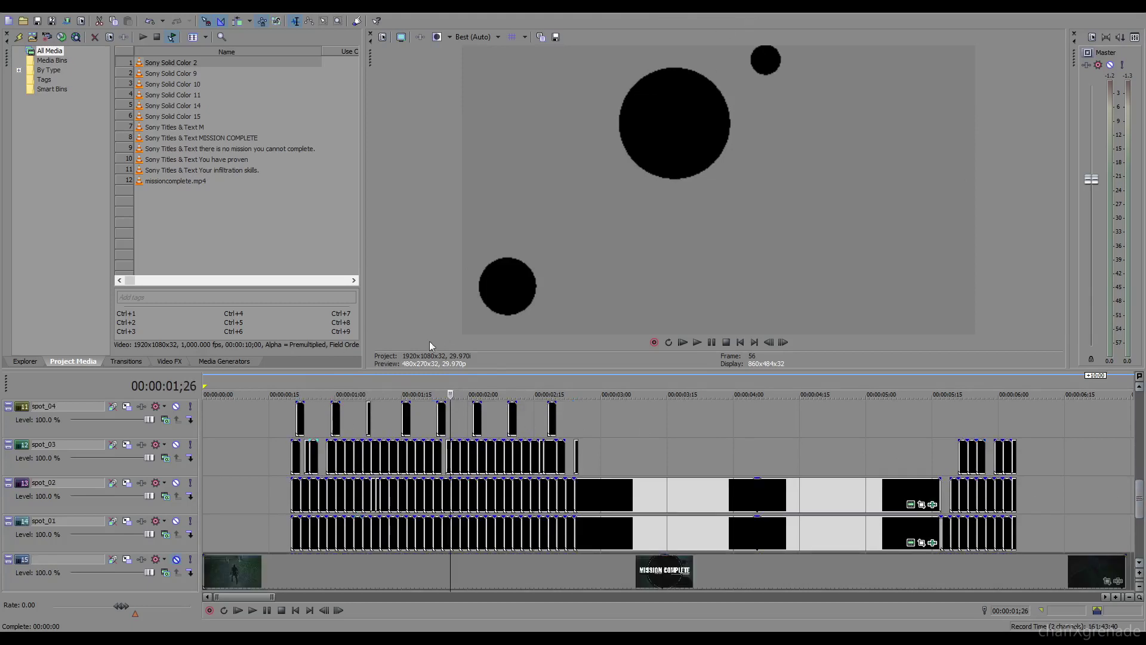
{"action": "left_click_drag", "start_coordinate": [328, 388], "coordinate": [450, 381]}
{"action": "left_click", "coordinate": [334, 386]}
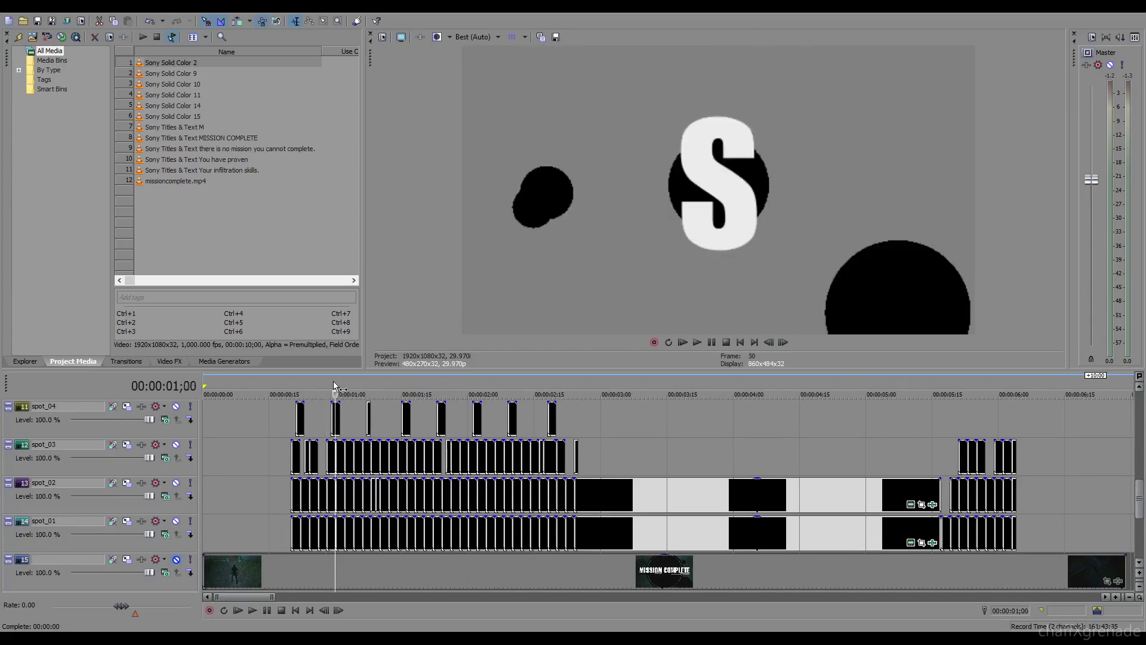
{"action": "left_click_drag", "start_coordinate": [332, 386], "coordinate": [335, 388]}
Open the Cookie Cutter event effect of the first solid-color event on the spot_04 track
{"action": "scroll", "coordinate": [661, 433], "scroll_direction": "up", "scroll_amount": 5}
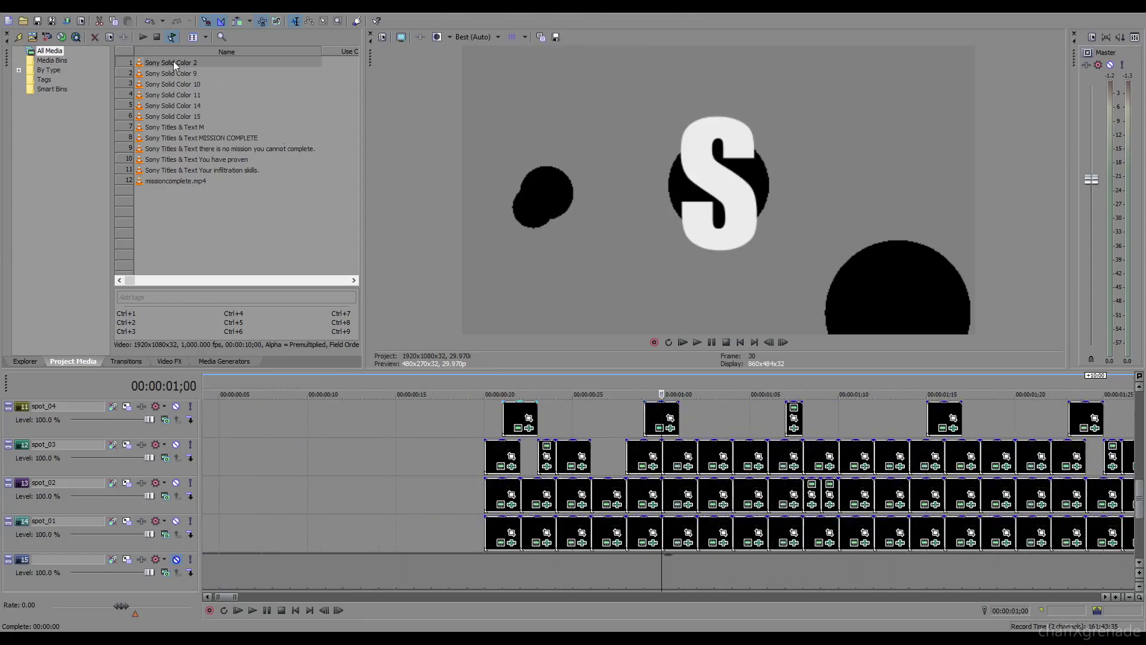
{"action": "left_click", "coordinate": [515, 426]}
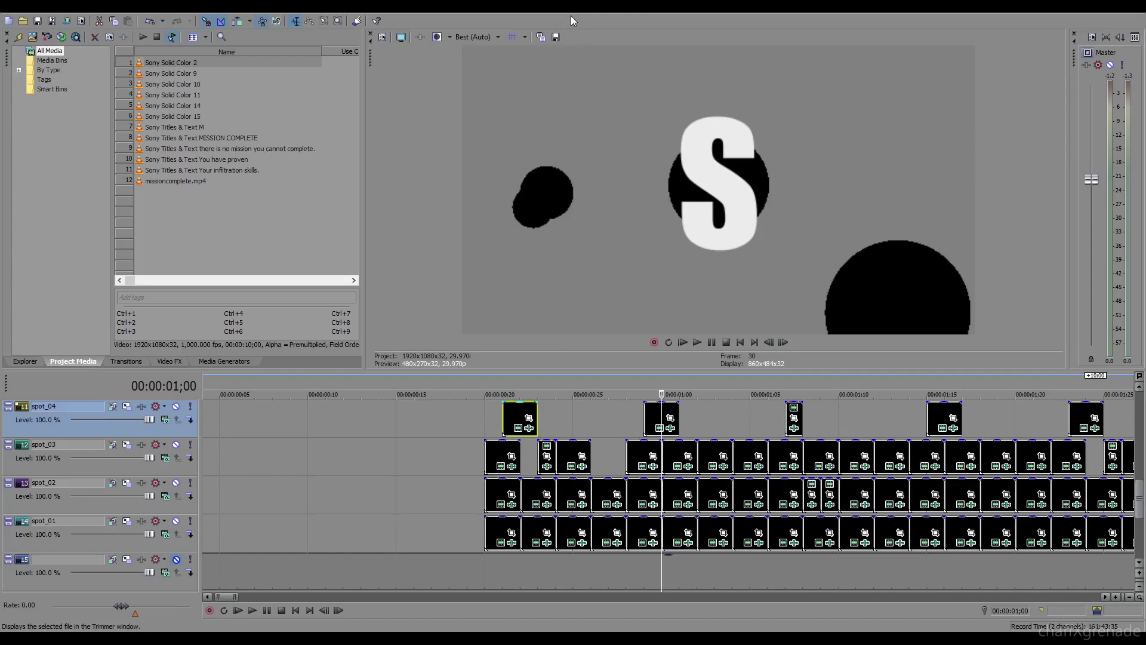
{"action": "left_click", "coordinate": [530, 427]}
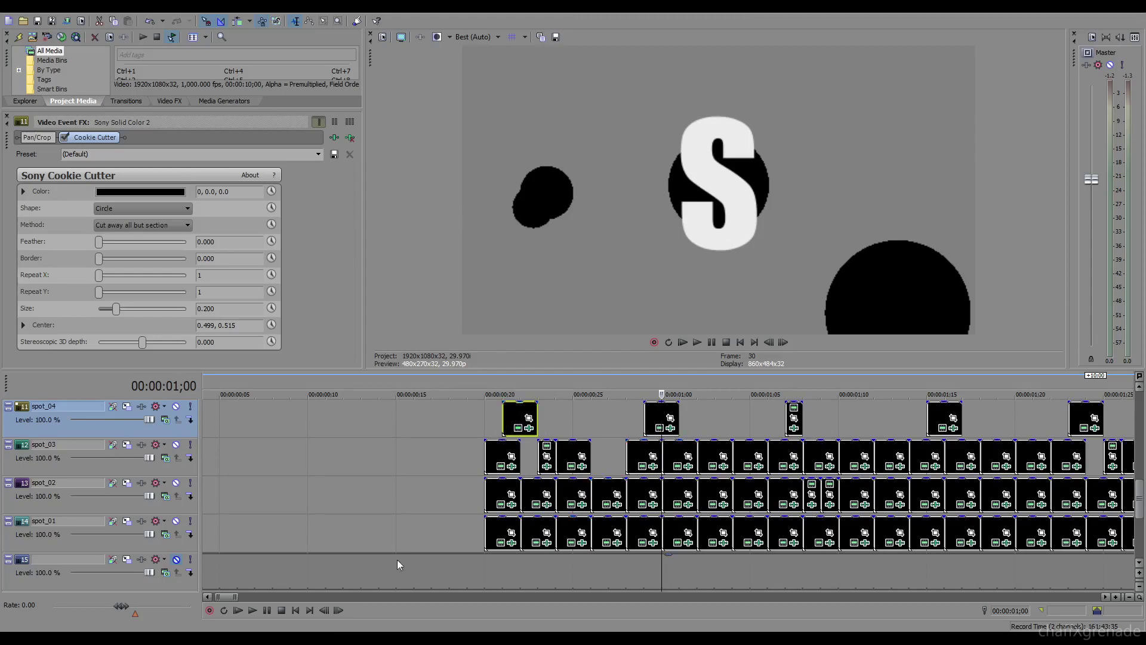
Play the spot sequence from 00:00:01;00 and inspect the frames at 00:00:00;28 and 00:00:01;07
{"action": "key", "text": "space"}
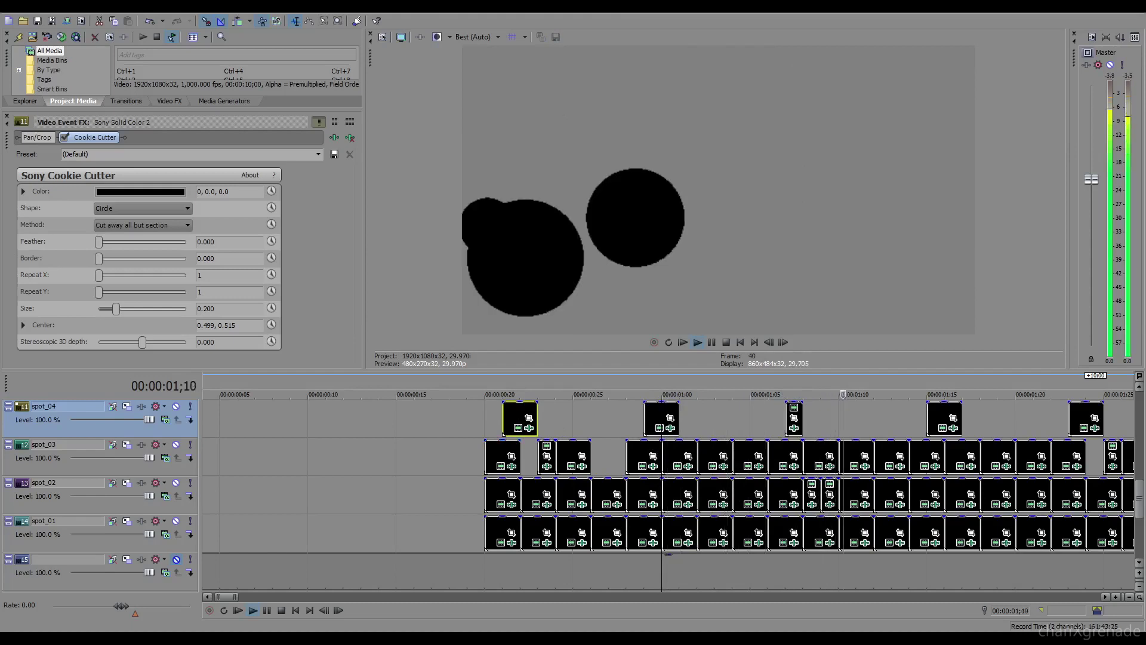
{"action": "key", "text": "Return"}
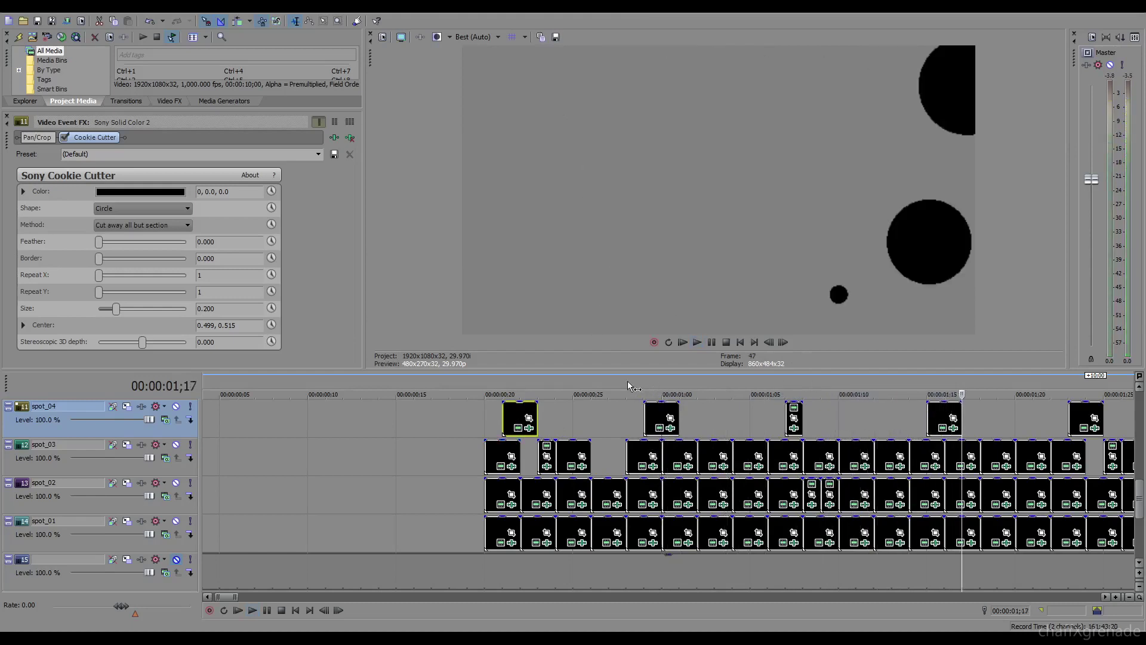
{"action": "left_click", "coordinate": [627, 382]}
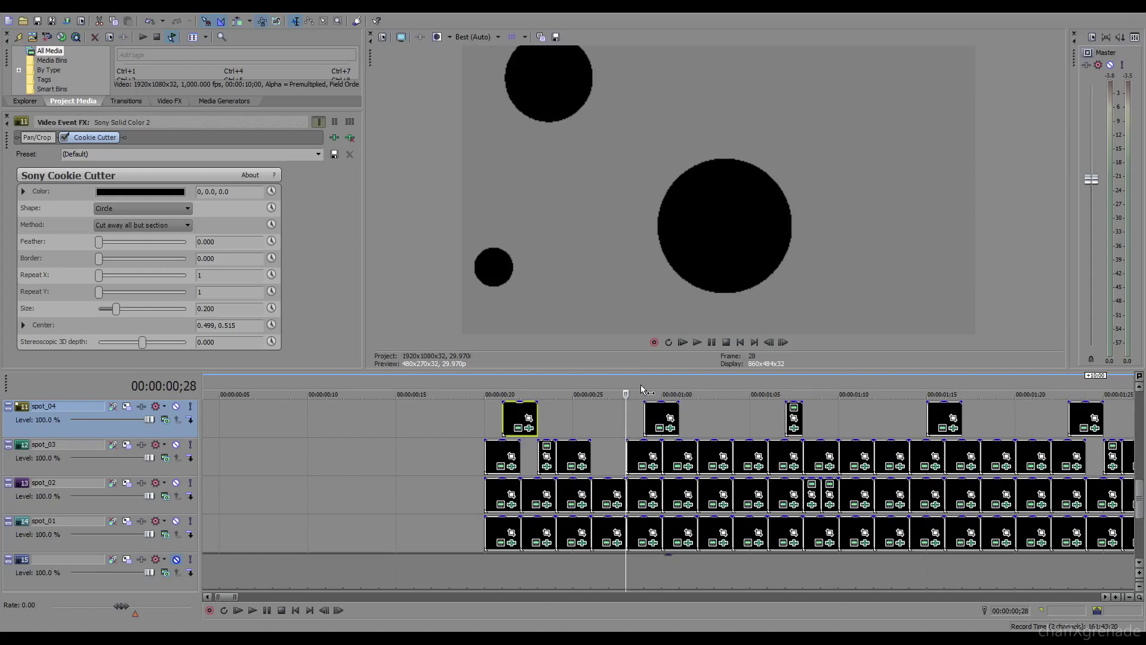
{"action": "left_click", "coordinate": [783, 383]}
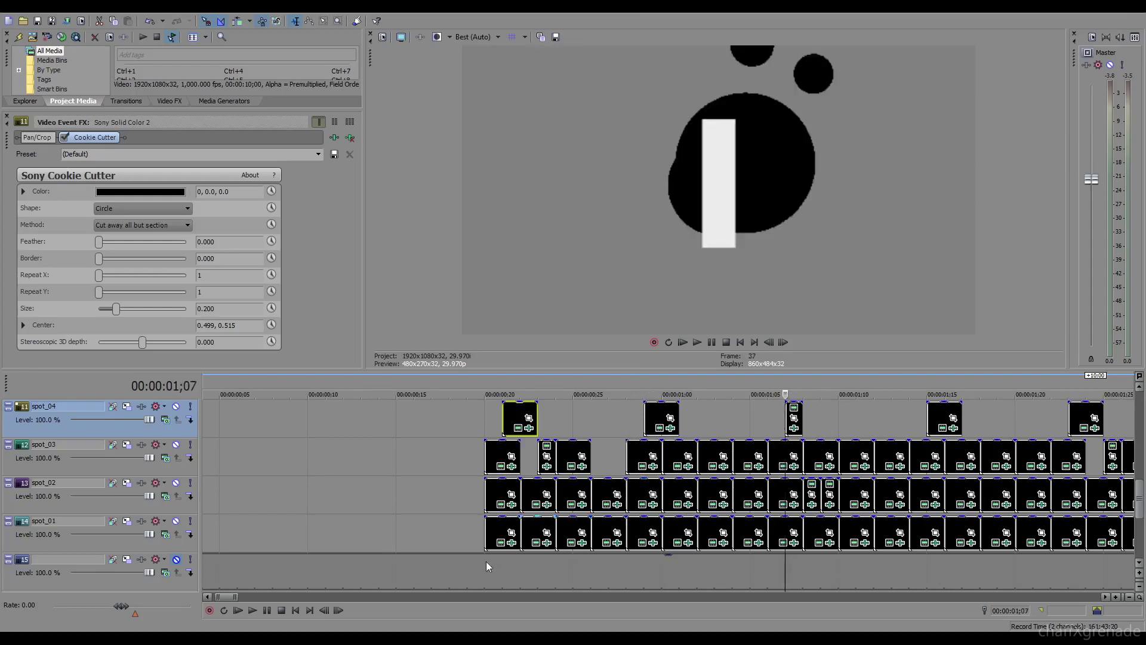
Play back the remaining flashing spots and letters and place the playhead on the last spot_04 event at 00:00:02;19
{"action": "left_click_drag", "start_coordinate": [220, 597], "coordinate": [229, 597]}
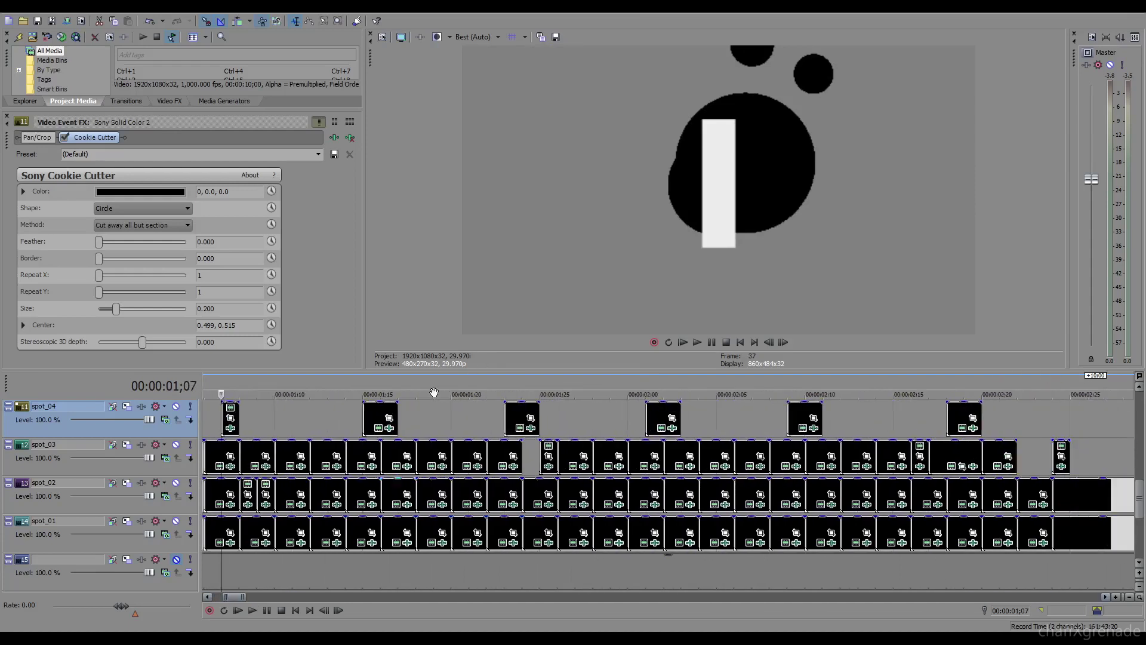
{"action": "left_click", "coordinate": [410, 378]}
{"action": "key", "text": "space"}
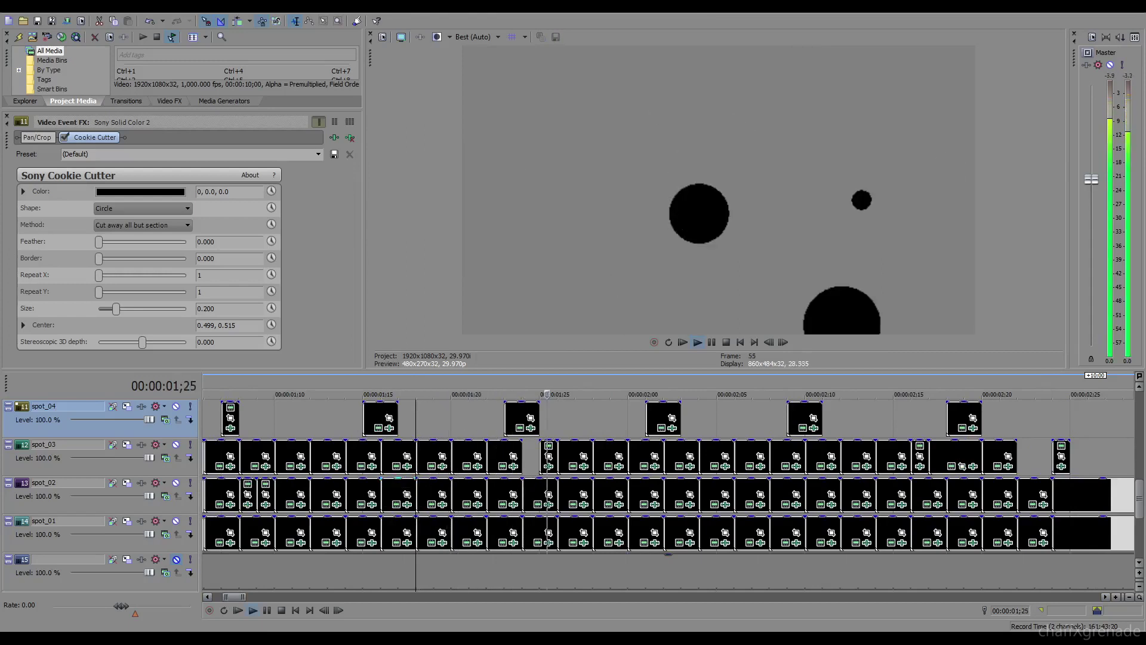
{"action": "key", "text": "j"}
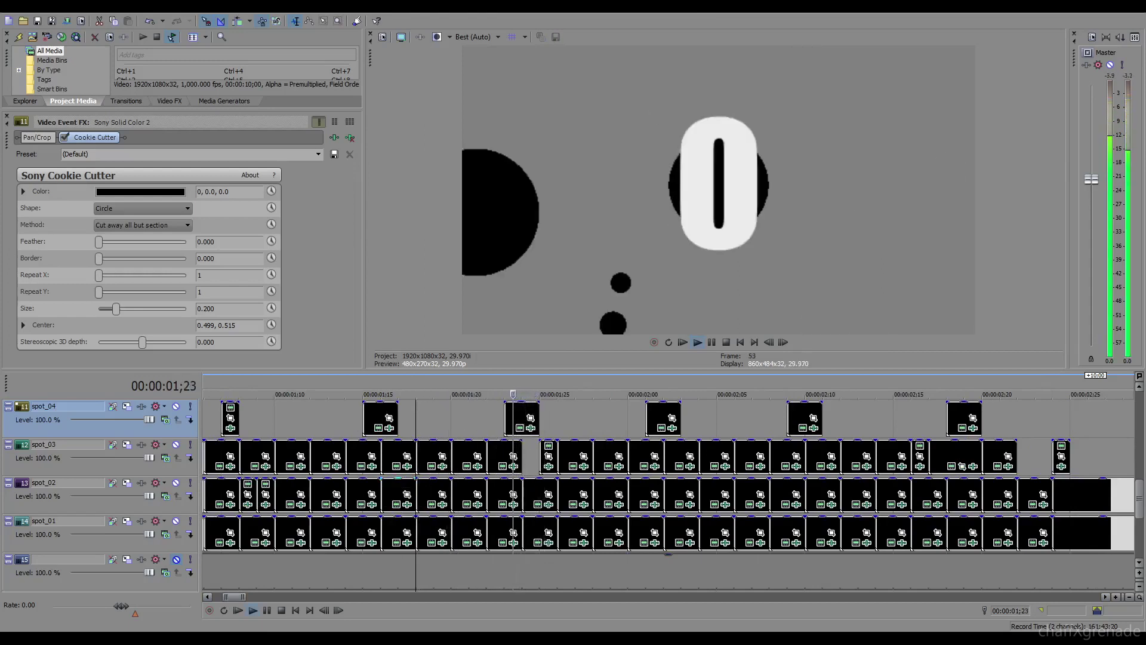
{"action": "key", "text": "l"}
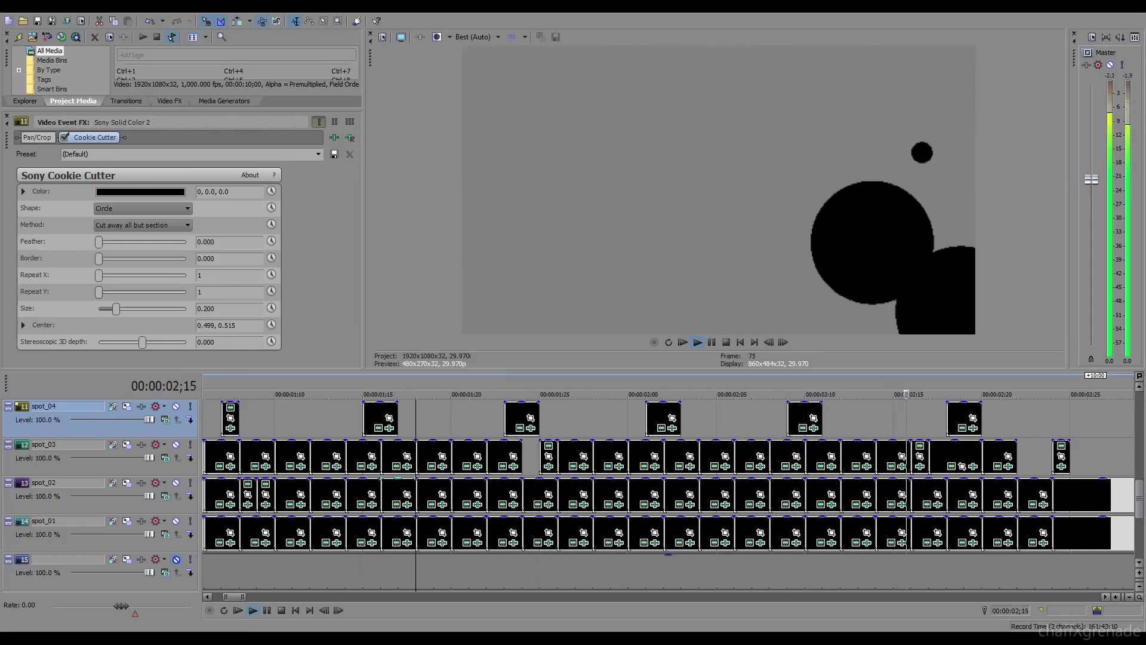
{"action": "left_click", "coordinate": [956, 394]}
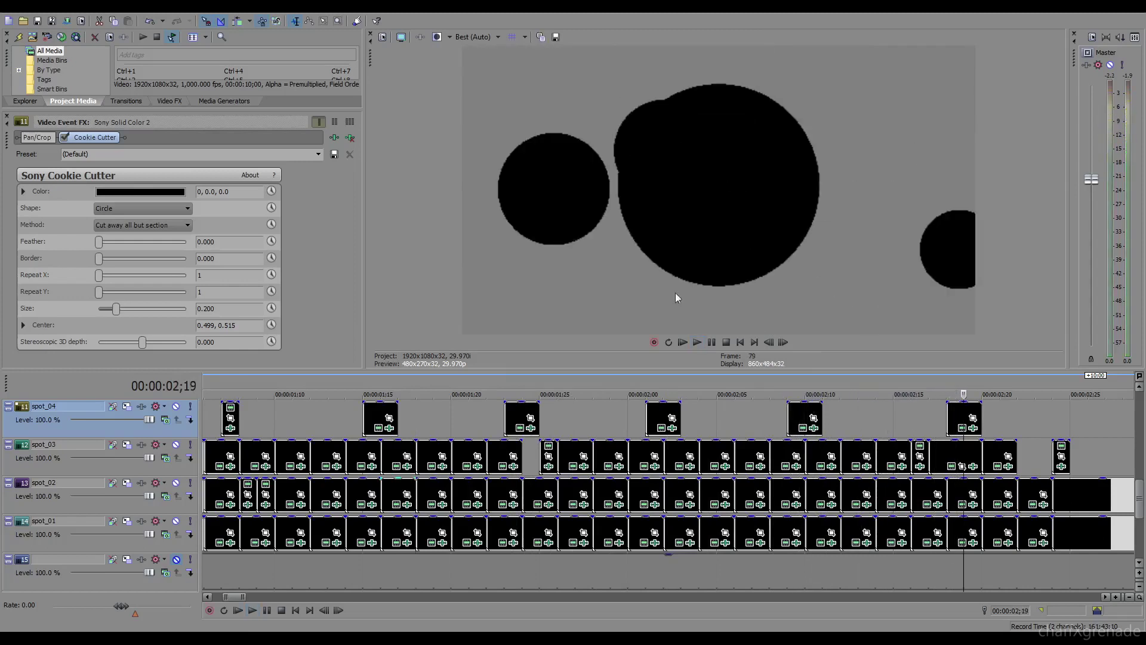
{"action": "scroll", "coordinate": [1136, 467], "scroll_direction": "up", "scroll_amount": 2}
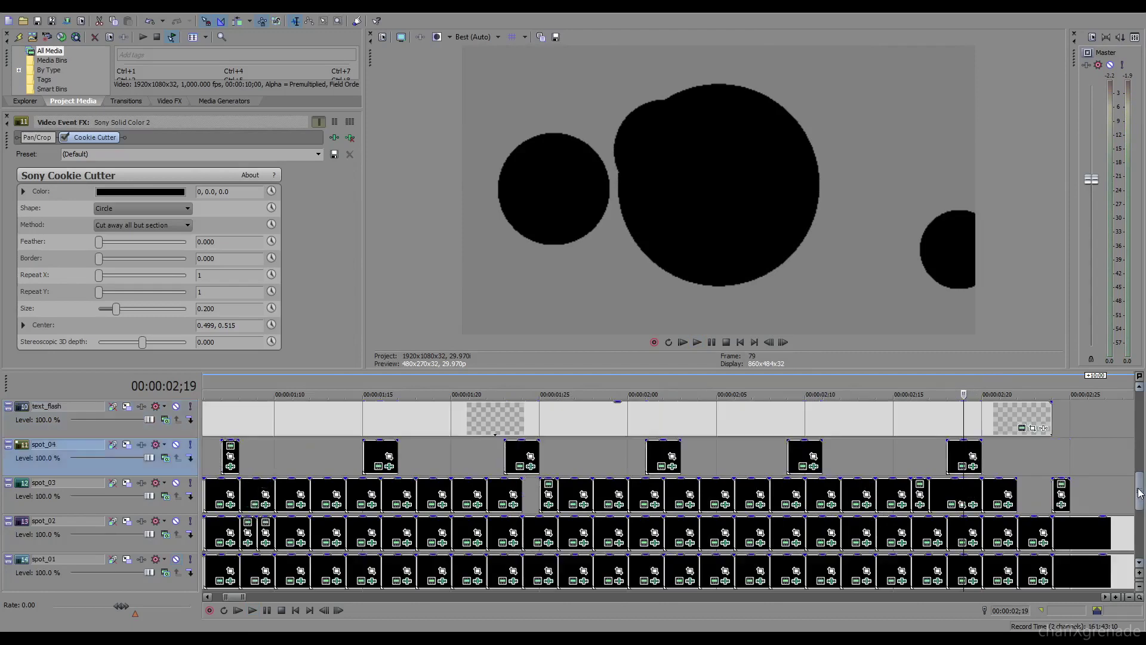
Inspect the flashing letter frames at 00:00:01;15 and 00:00:01;07
{"action": "left_click", "coordinate": [217, 452]}
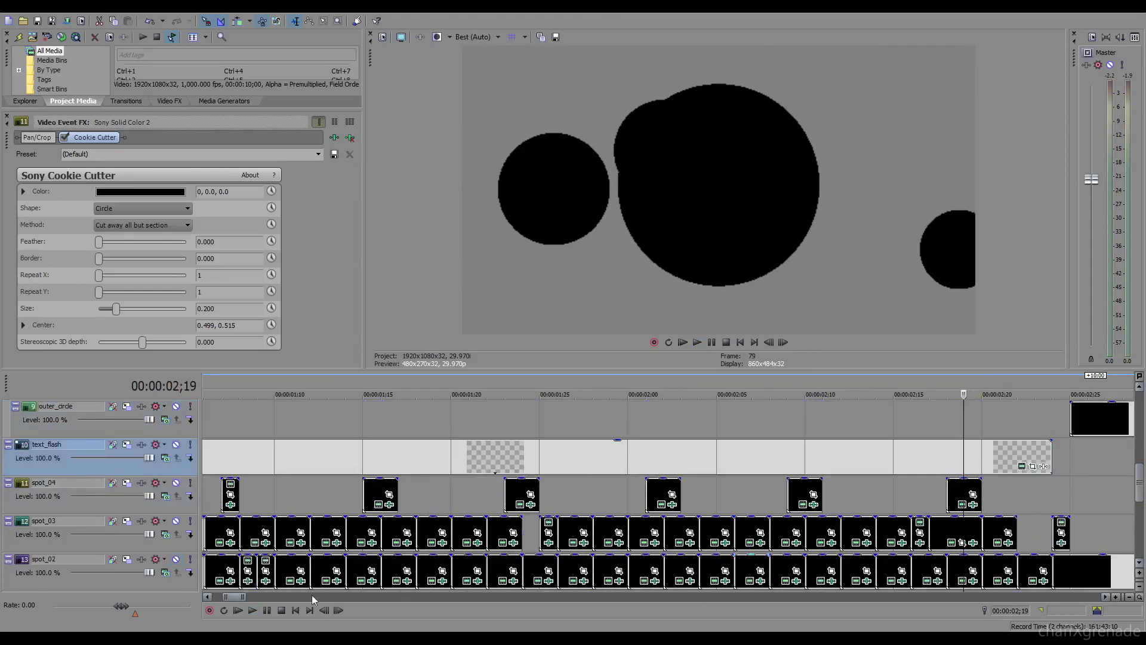
{"action": "left_click", "coordinate": [364, 385]}
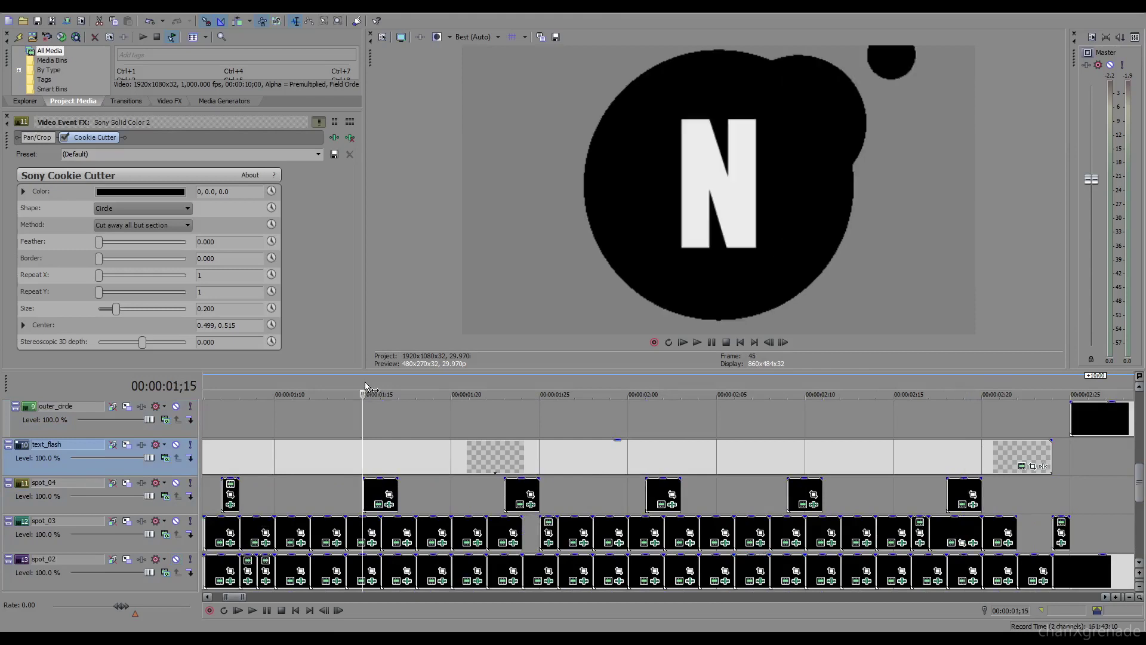
{"action": "left_click", "coordinate": [231, 385]}
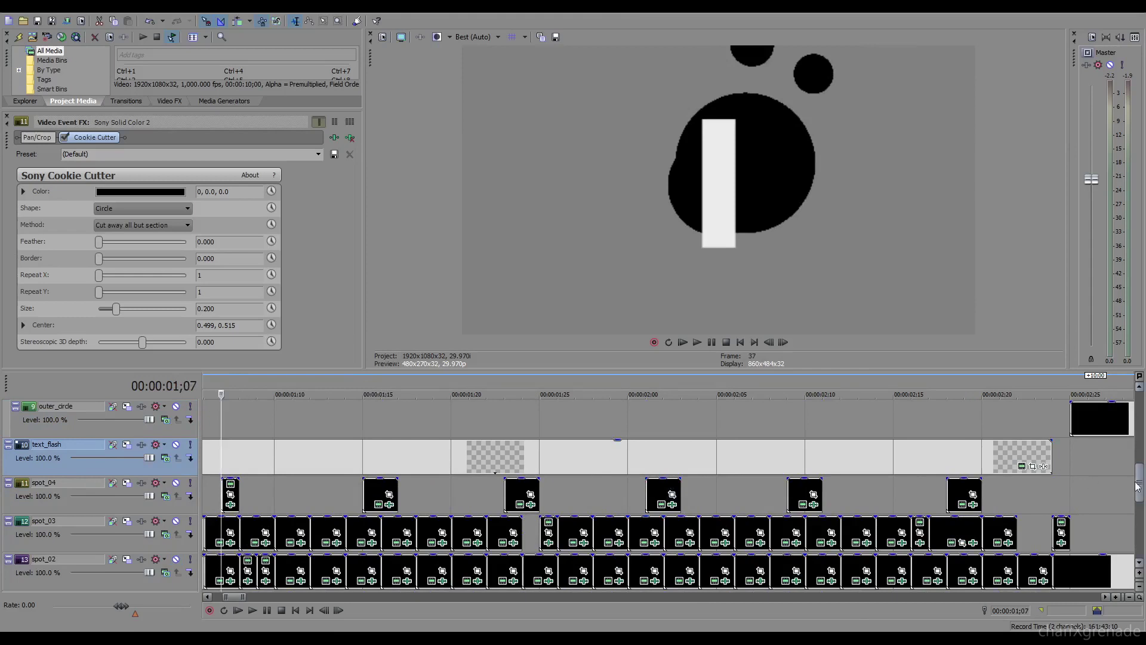
Open the Cookie Cutter effect of the first spot_01 event and examine its Size keyframe lane and remaining settings
{"action": "scroll", "coordinate": [955, 492], "scroll_direction": "down", "scroll_amount": 2}
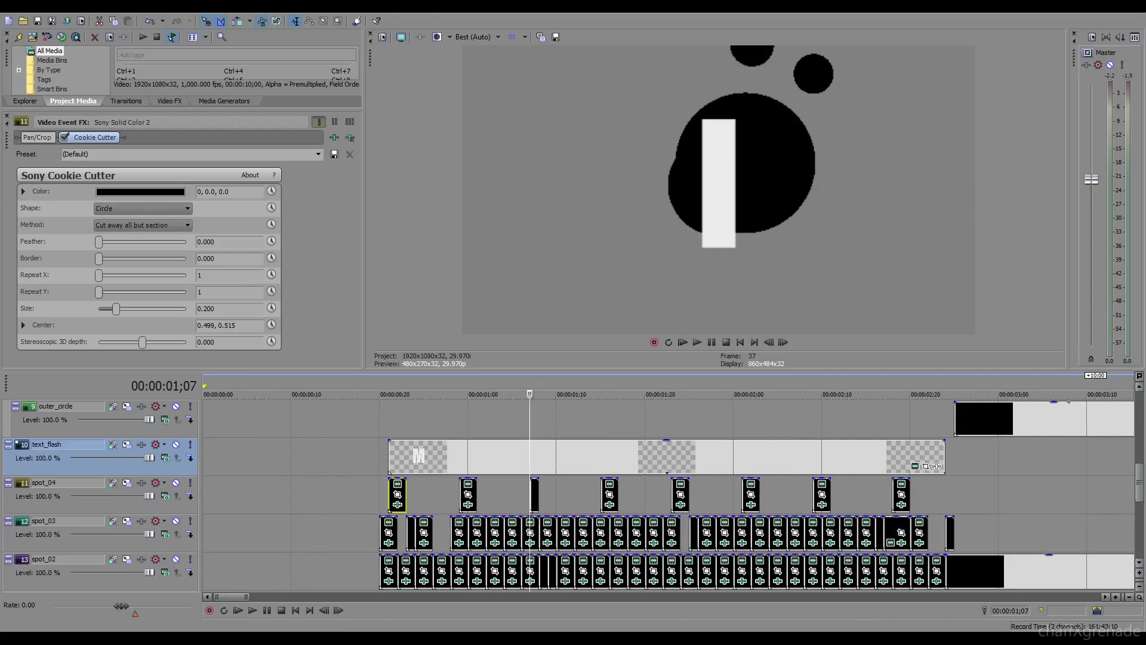
{"action": "scroll", "coordinate": [1140, 484], "scroll_direction": "down", "scroll_amount": 2}
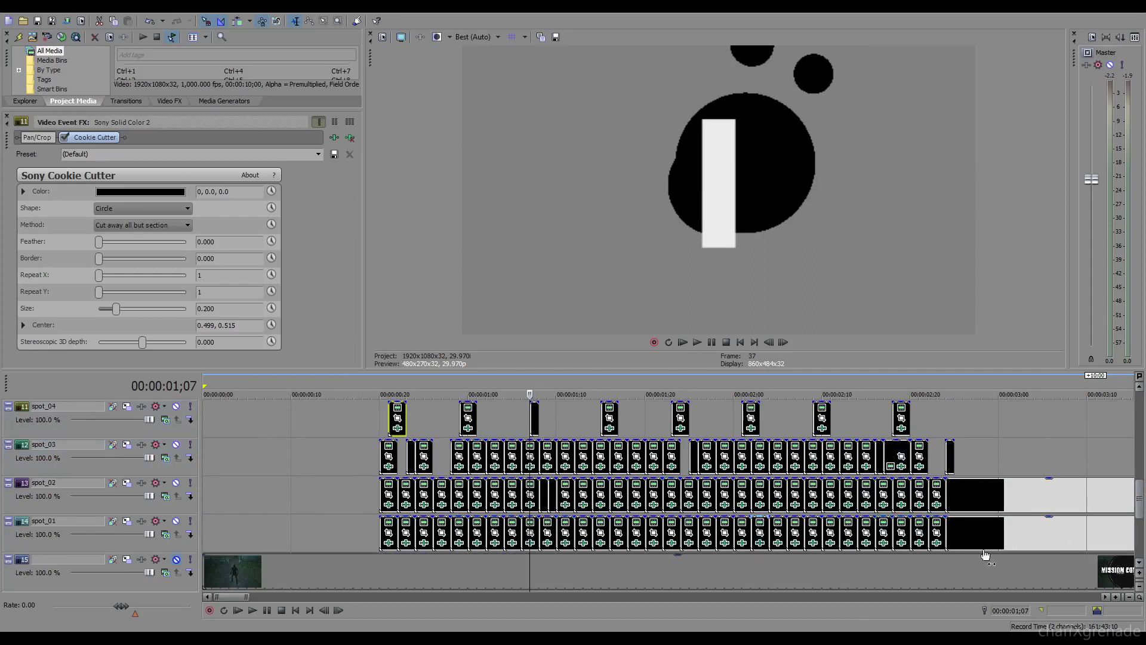
{"action": "left_click", "coordinate": [389, 545]}
{"action": "left_click", "coordinate": [270, 308]}
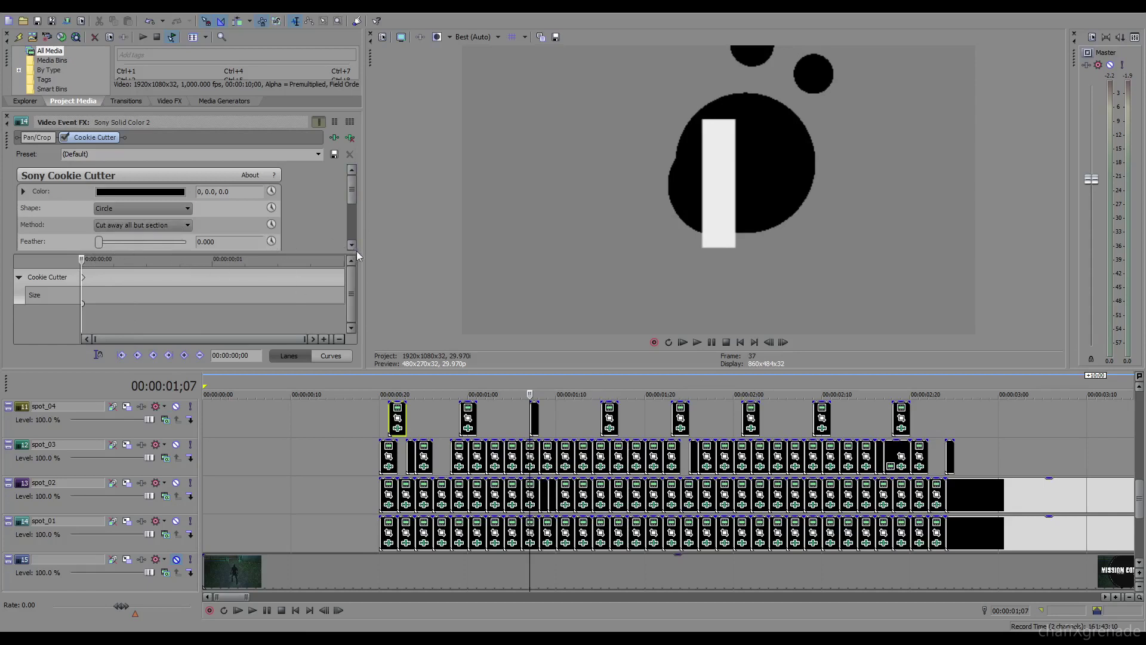
{"action": "scroll", "coordinate": [349, 202], "scroll_direction": "down", "scroll_amount": 3}
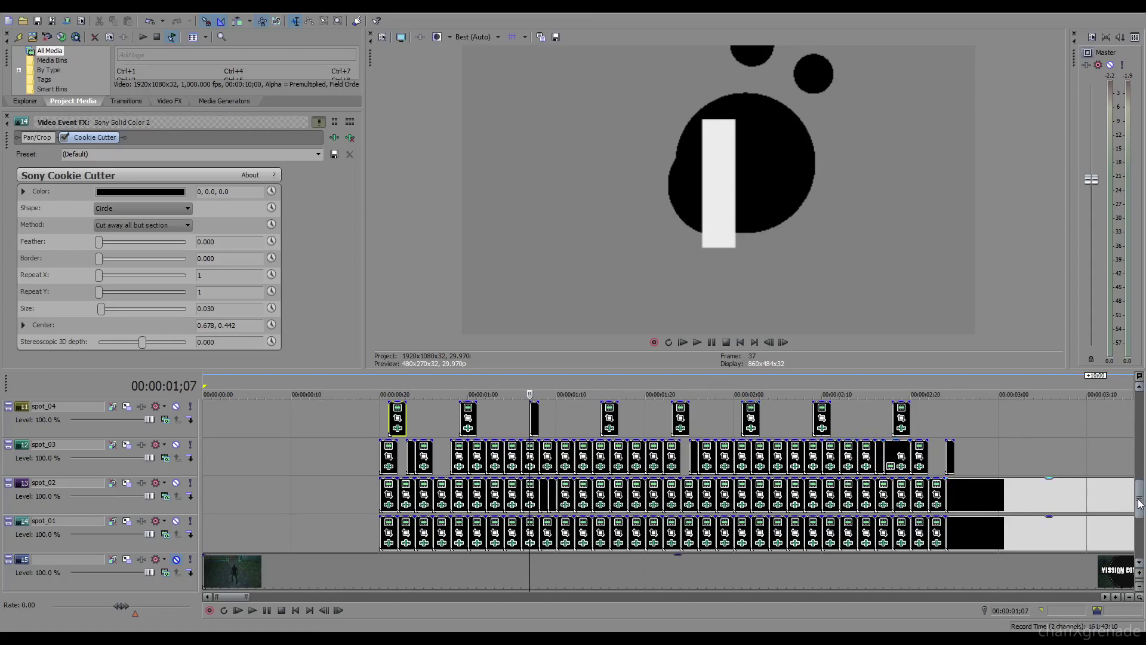
Show the end_logo tracks and play the logo's opening from 00:00:02;25, pausing at 00:00:02;27
{"action": "scroll", "coordinate": [1138, 493], "scroll_direction": "up", "scroll_amount": 2}
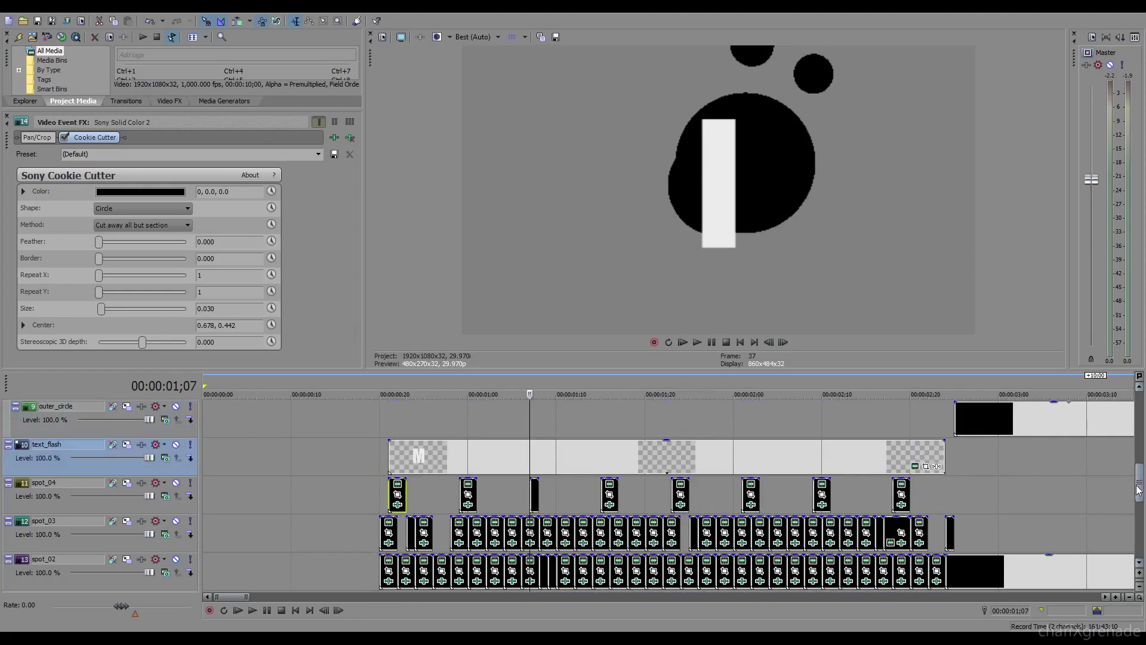
{"action": "scroll", "coordinate": [1138, 490], "scroll_direction": "up", "scroll_amount": 4}
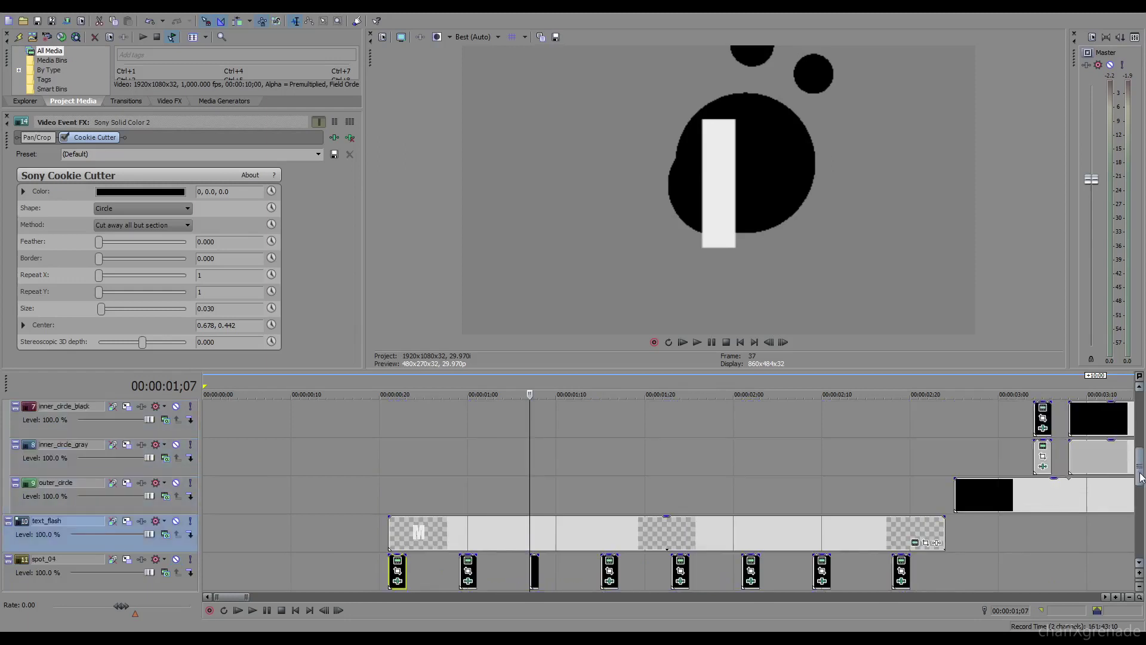
{"action": "scroll", "coordinate": [777, 471], "scroll_direction": "down", "scroll_amount": 3}
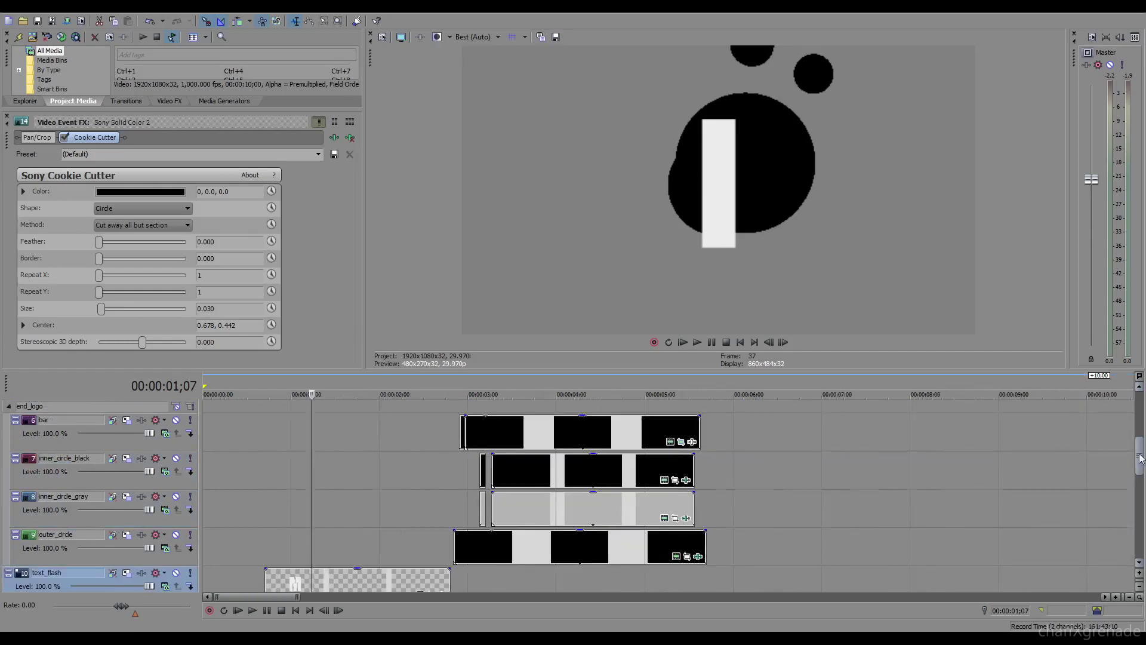
{"action": "scroll", "coordinate": [427, 455], "scroll_direction": "down", "scroll_amount": 1}
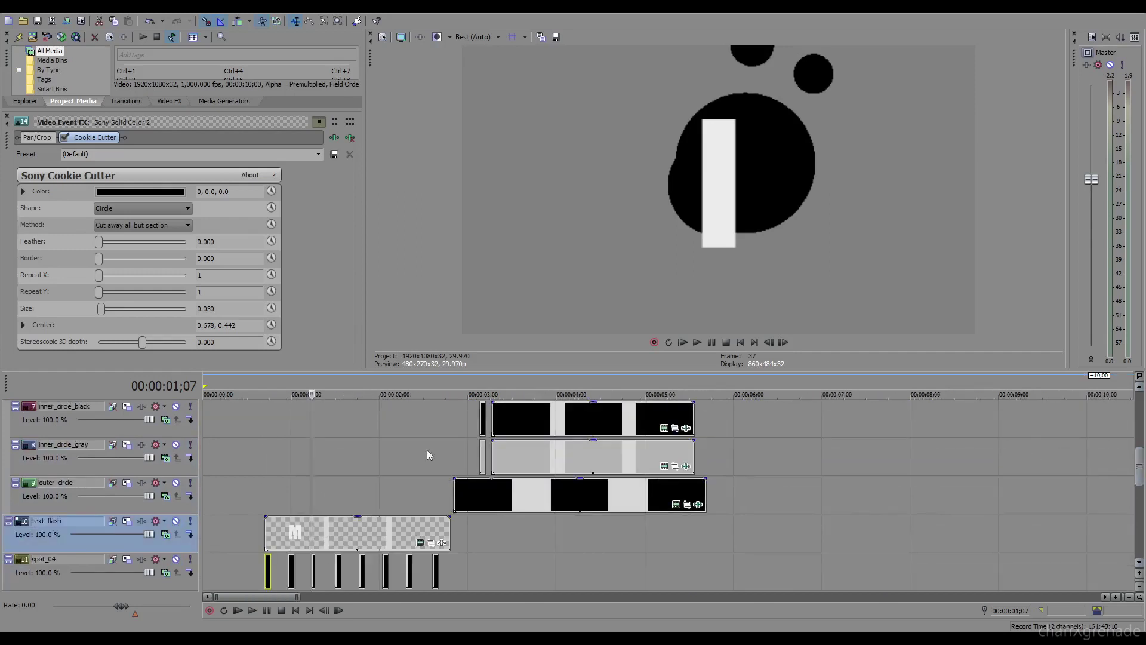
{"action": "left_click", "coordinate": [455, 385]}
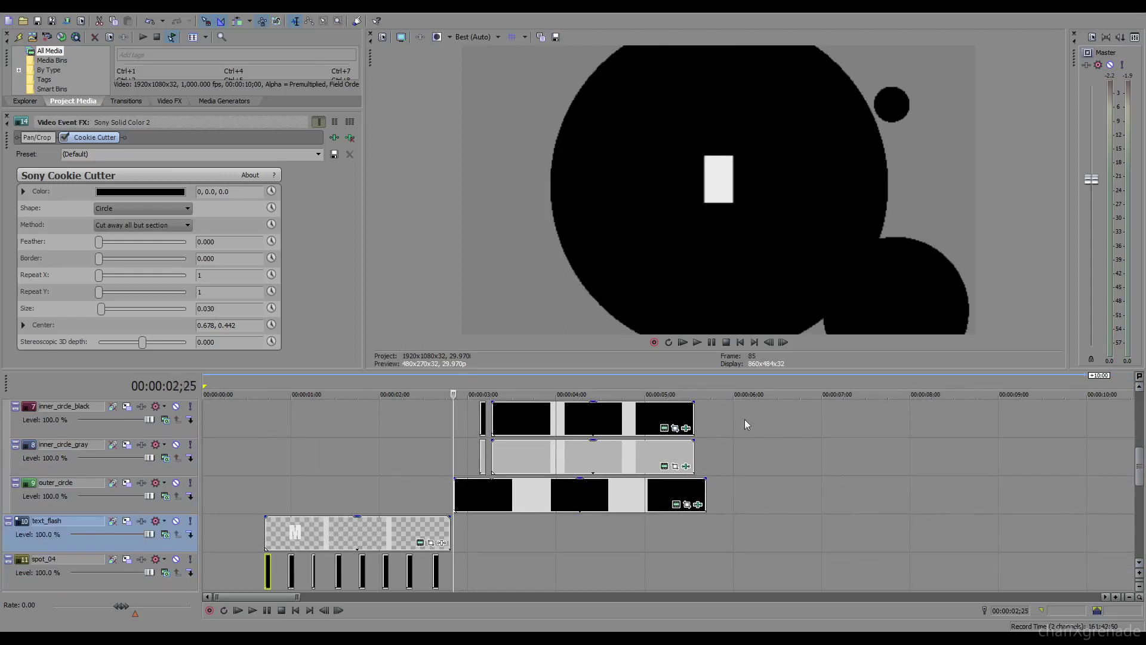
{"action": "key", "text": "space"}
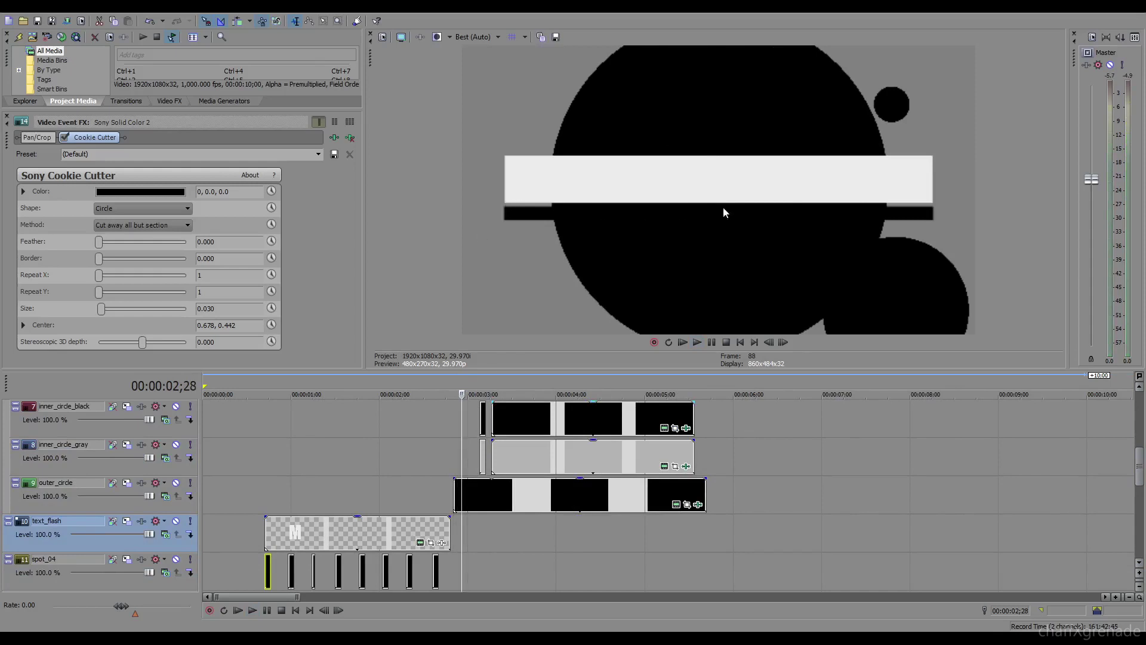
{"action": "key", "text": "space"}
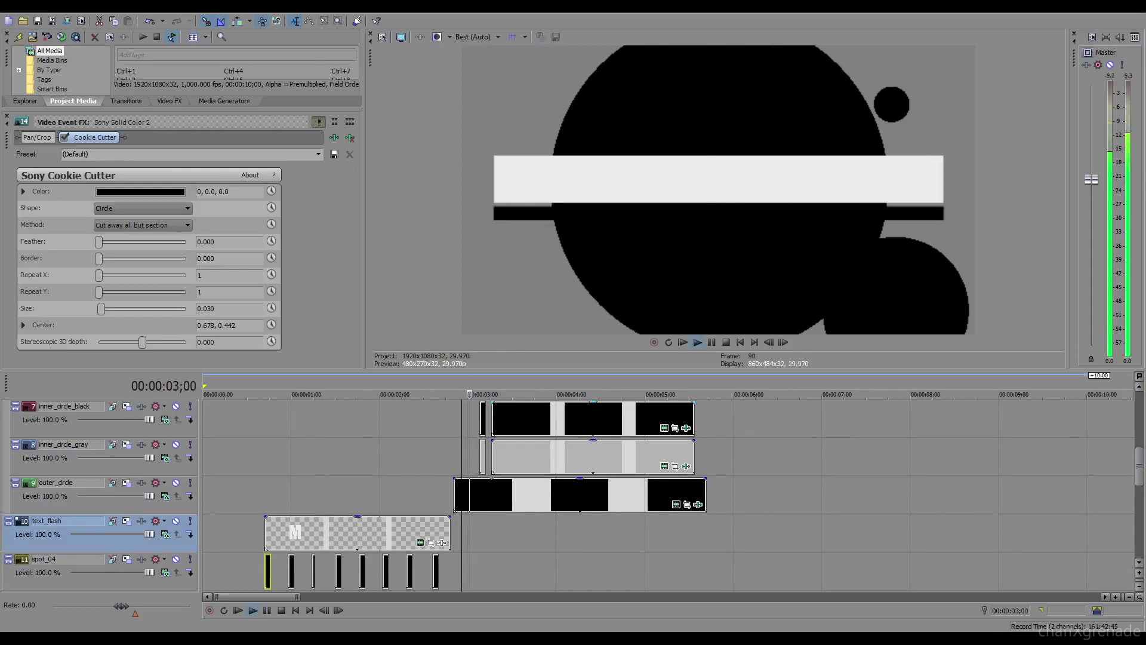
{"action": "left_click", "coordinate": [440, 394]}
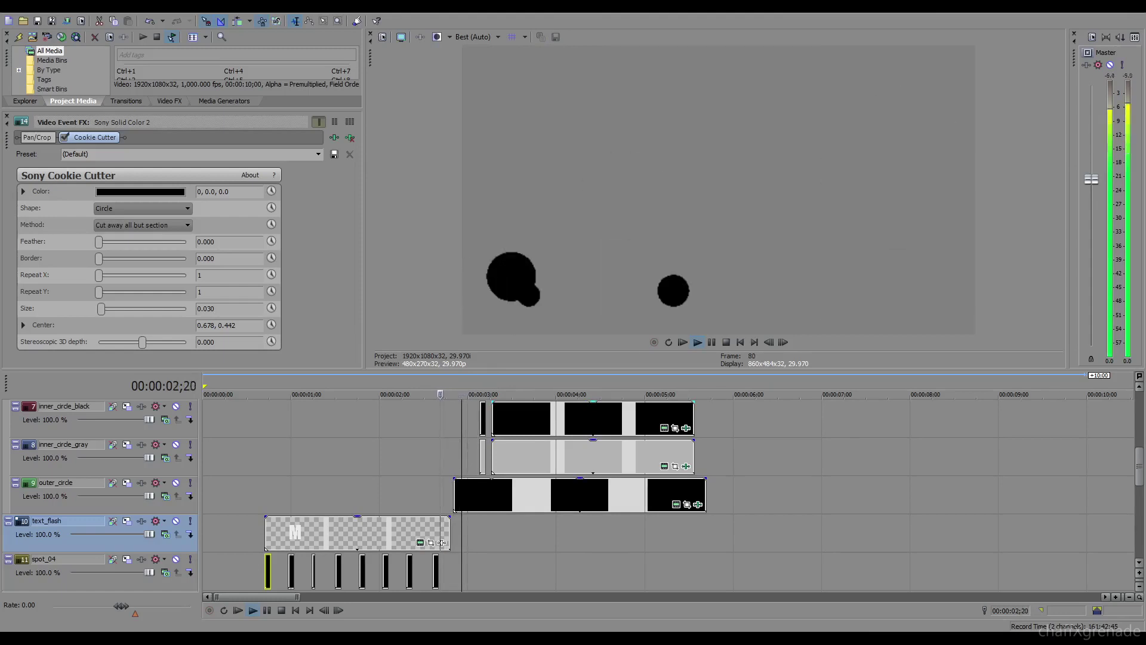
{"action": "key", "text": "Return"}
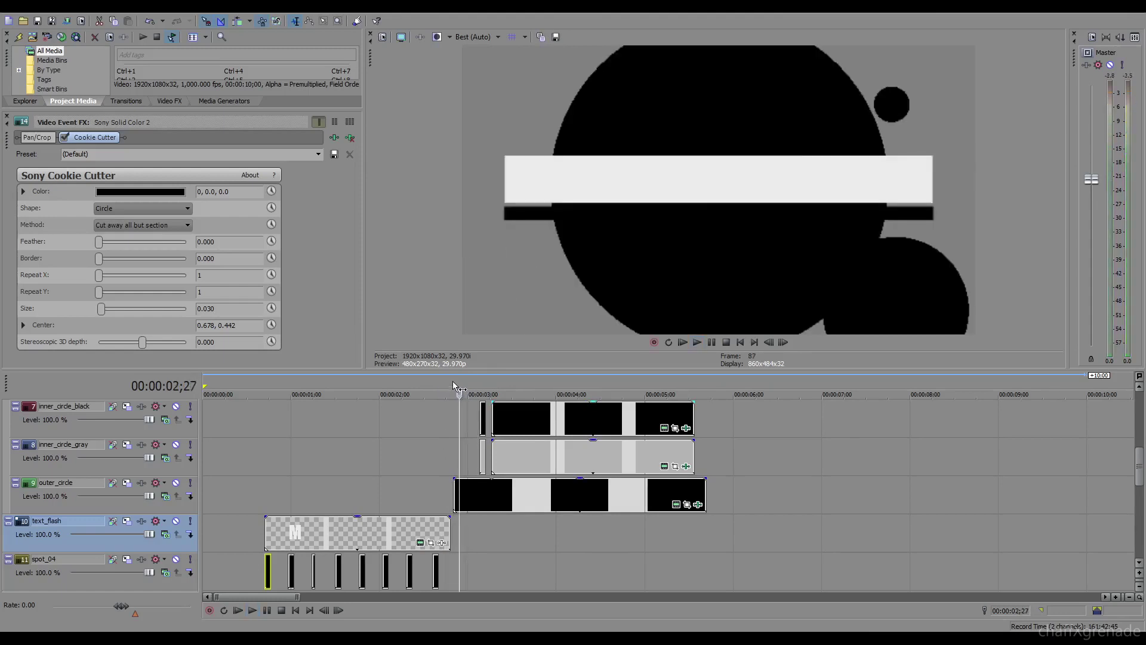
Step through the logo's opening flashes from 00:00:02;25 to 00:00:03;08 at the edges of the circle events
{"action": "left_click", "coordinate": [453, 381]}
{"action": "scroll", "coordinate": [462, 381], "scroll_direction": "up", "scroll_amount": 5}
{"action": "scroll", "coordinate": [667, 388], "scroll_direction": "up", "scroll_amount": 2}
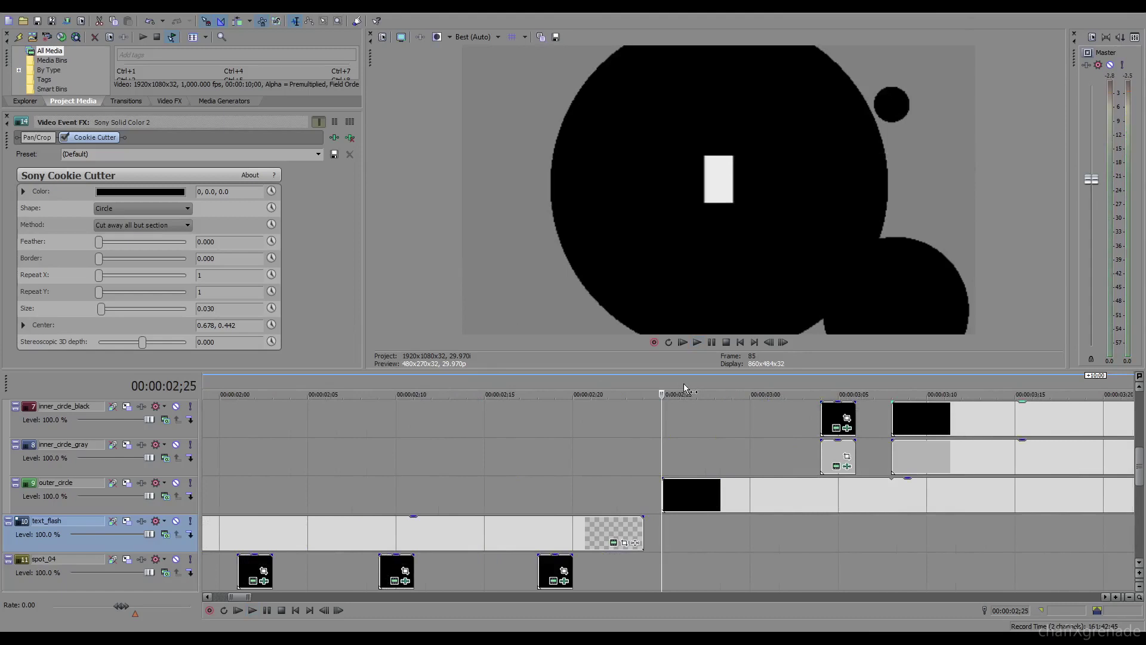
{"action": "left_click", "coordinate": [696, 387]}
{"action": "left_click_drag", "start_coordinate": [696, 386], "coordinate": [751, 385]}
{"action": "left_click", "coordinate": [794, 385]}
{"action": "left_click", "coordinate": [822, 381]}
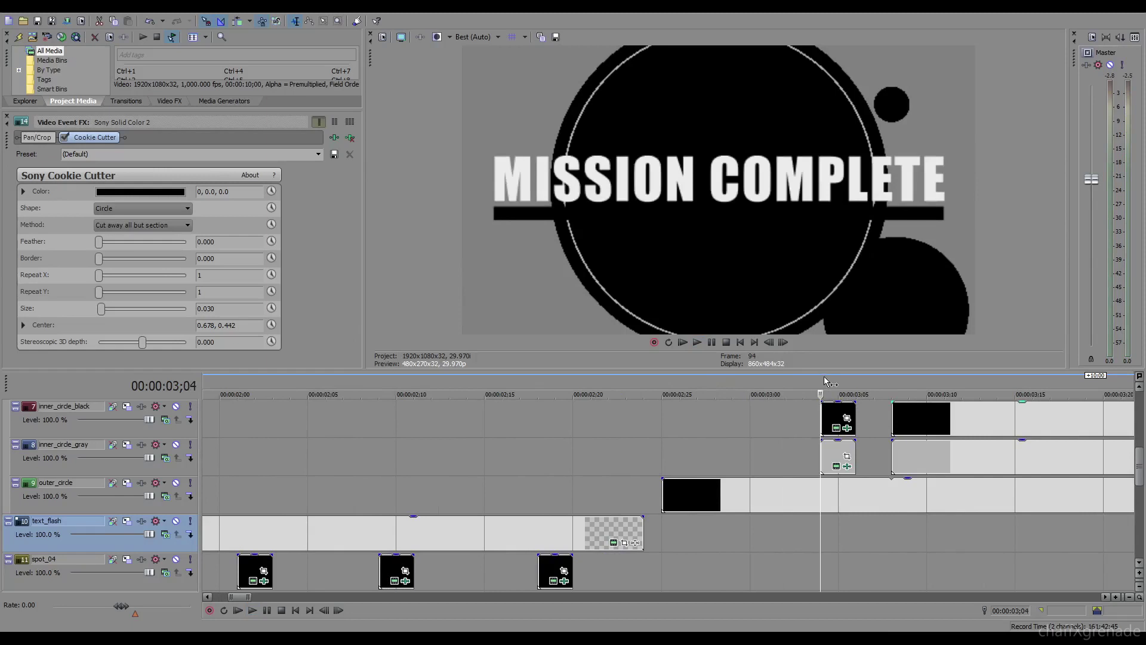
{"action": "left_click", "coordinate": [855, 384]}
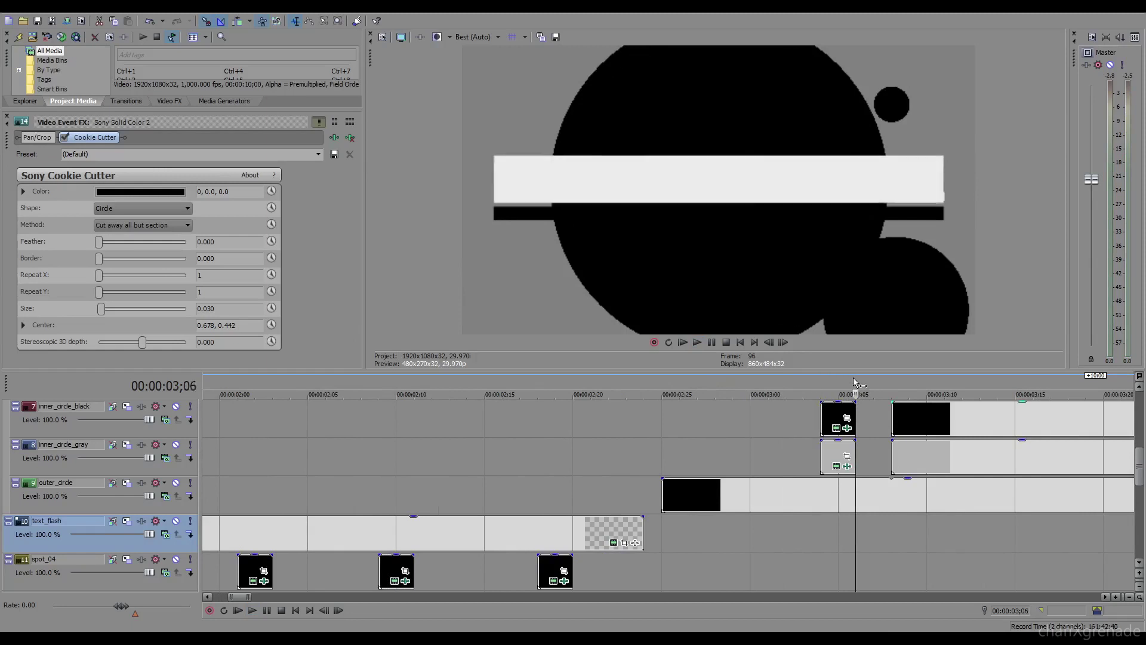
{"action": "left_click", "coordinate": [891, 382]}
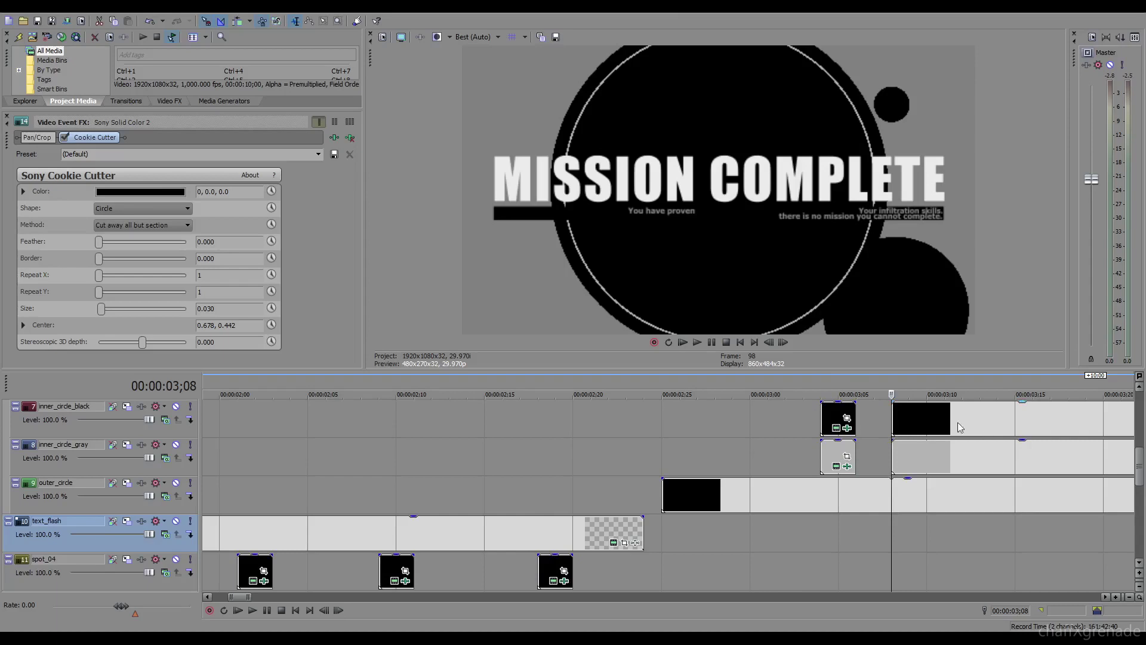
Step through the rest of the end logo at 00:00:04;12, 00:00:05;17 and the end of the outer_circle event at 00:00:05;21
{"action": "scroll", "coordinate": [829, 418], "scroll_direction": "down", "scroll_amount": 4}
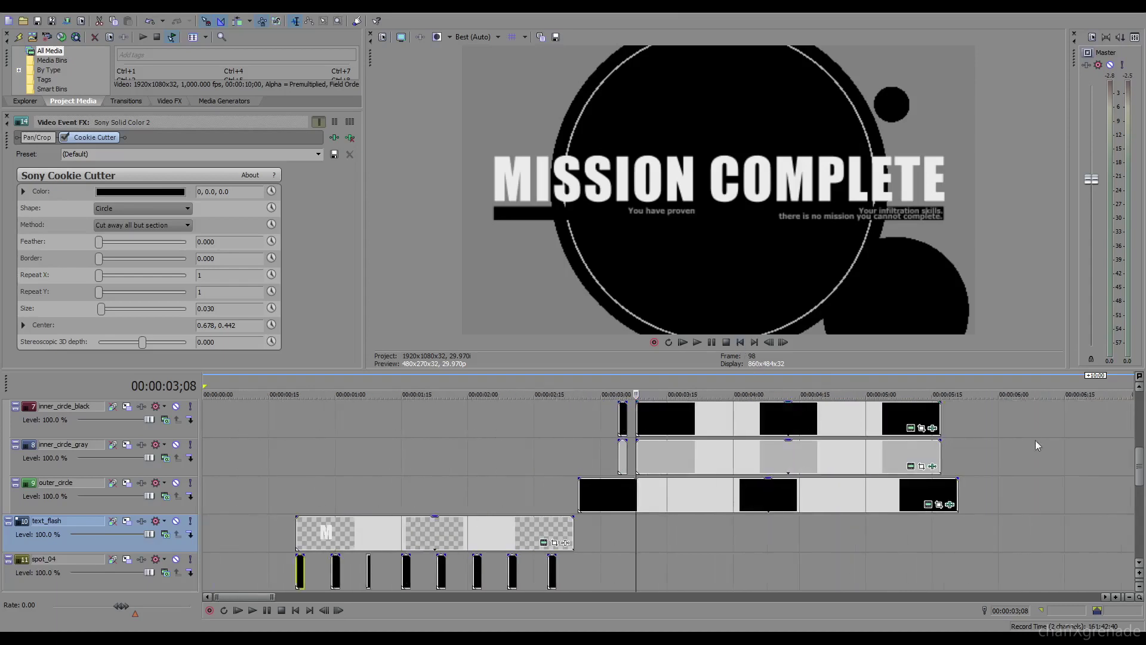
{"action": "scroll", "coordinate": [1014, 447], "scroll_direction": "up", "scroll_amount": 1}
{"action": "left_click", "coordinate": [689, 383]}
{"action": "left_click", "coordinate": [787, 383]}
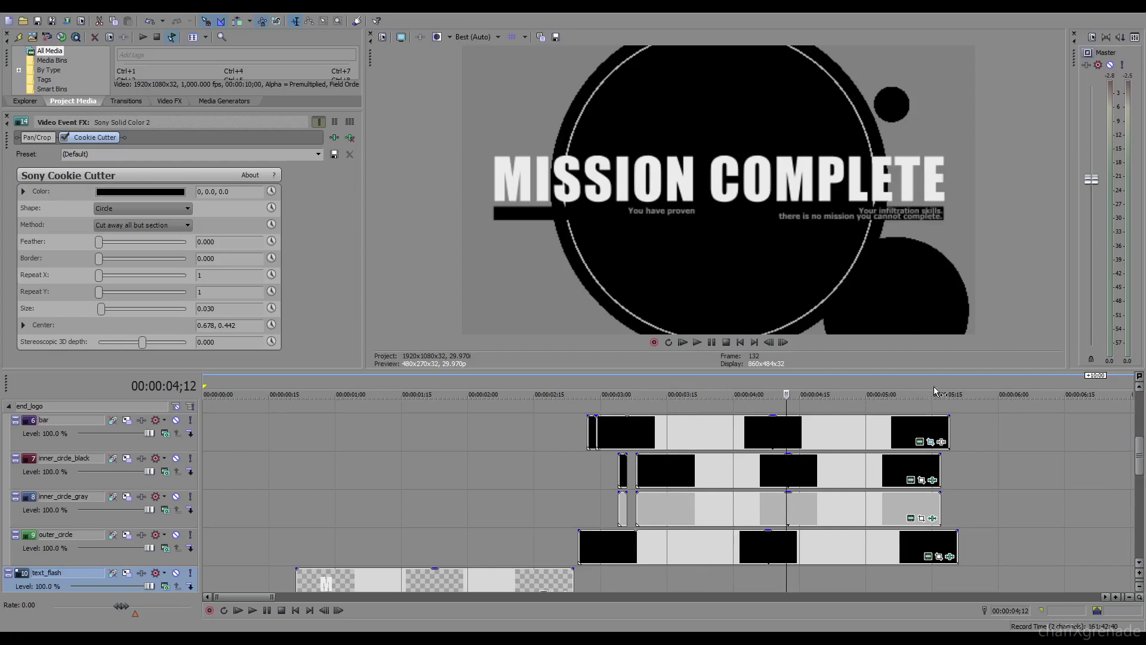
{"action": "left_click", "coordinate": [931, 388]}
{"action": "left_click", "coordinate": [941, 387]}
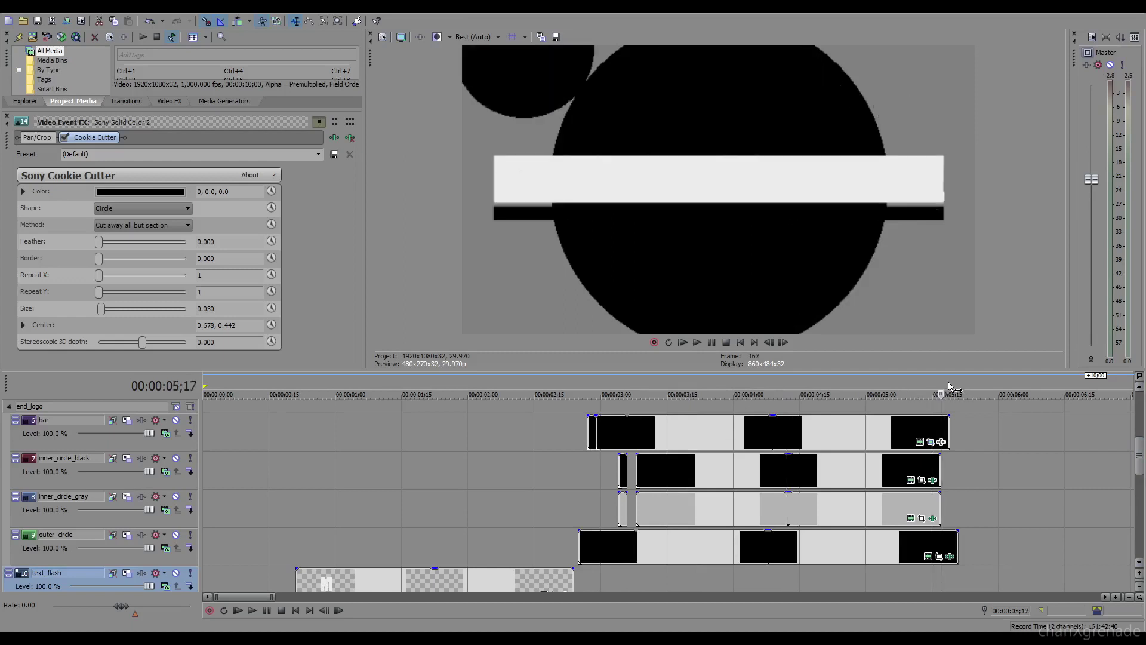
{"action": "left_click", "coordinate": [949, 387]}
{"action": "left_click", "coordinate": [958, 388]}
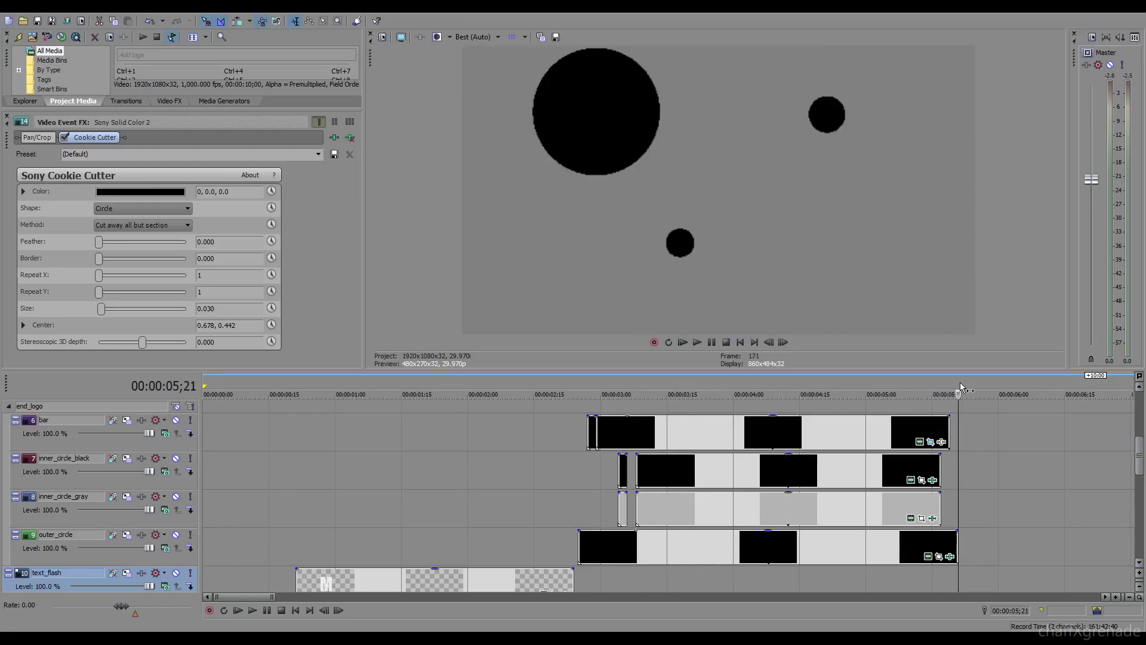
Unmute the game footage on video track 15 and play the animation over it from the project start
{"action": "left_click_drag", "start_coordinate": [1139, 467], "coordinate": [1111, 495]}
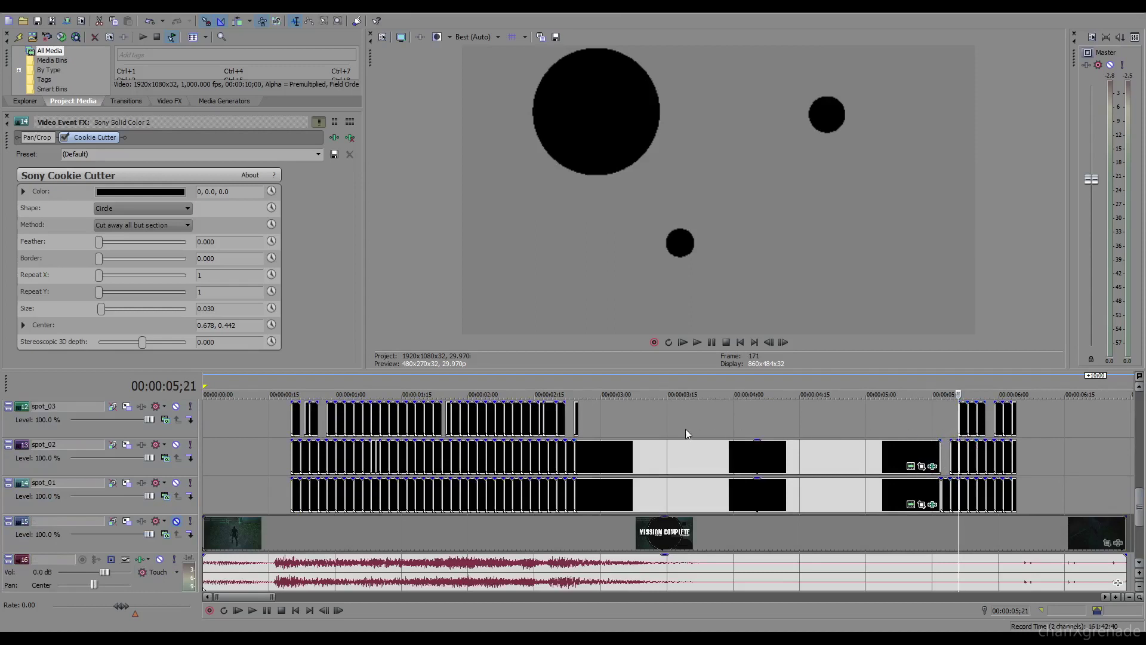
{"action": "scroll", "coordinate": [685, 428], "scroll_direction": "down", "scroll_amount": 4}
{"action": "left_click", "coordinate": [739, 343]}
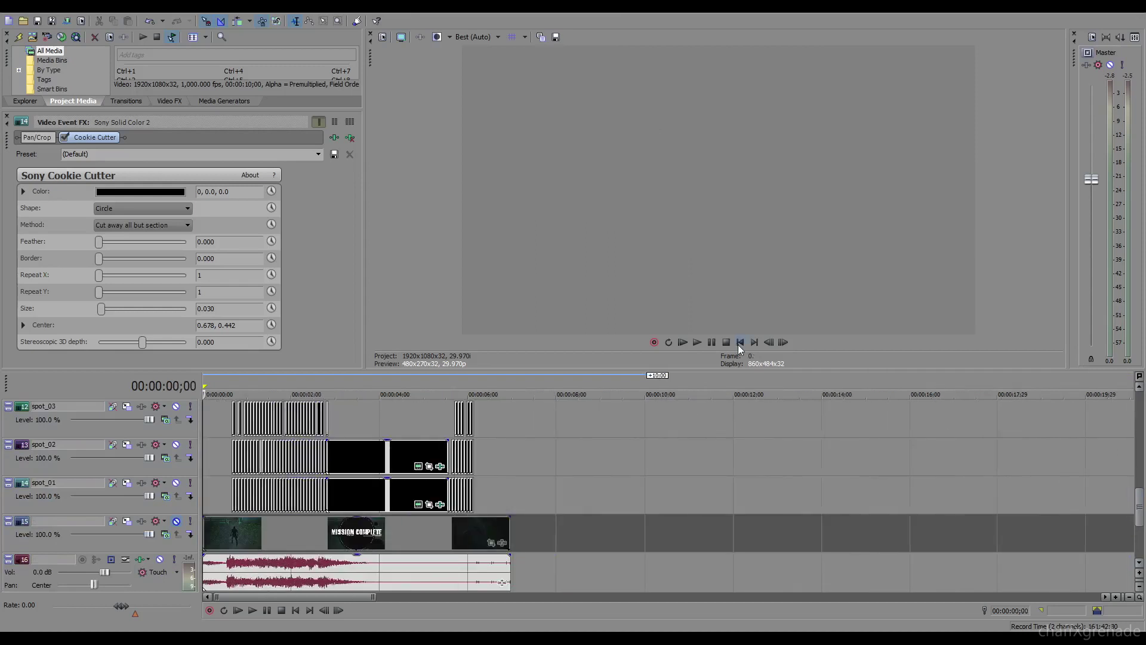
{"action": "left_click", "coordinate": [190, 524]}
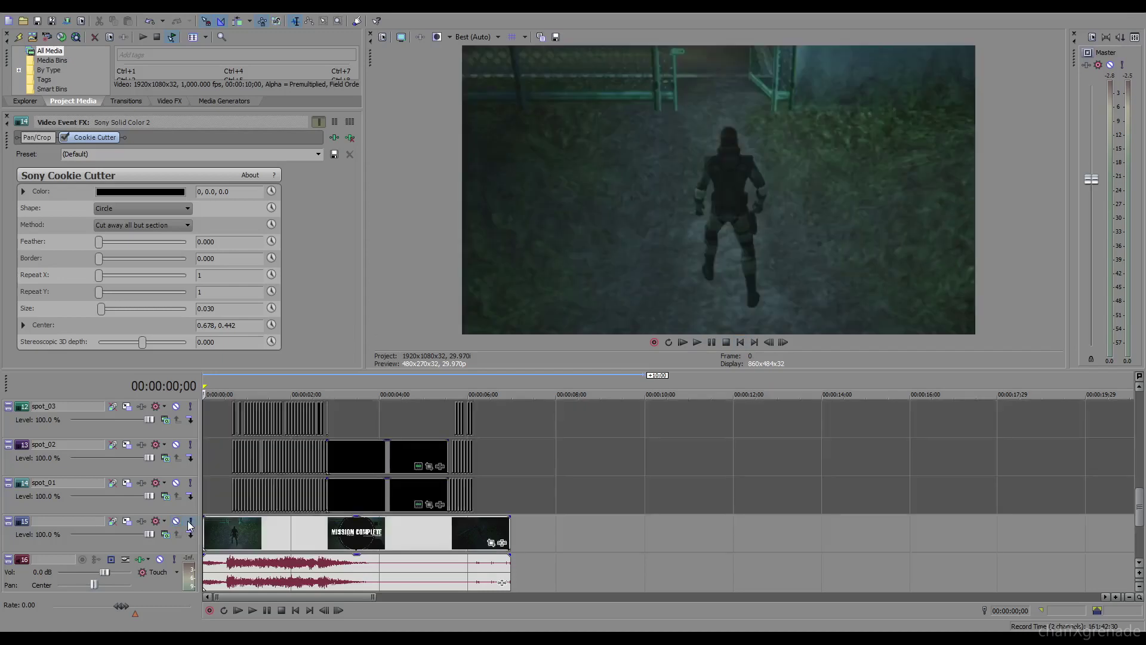
{"action": "left_click", "coordinate": [710, 345]}
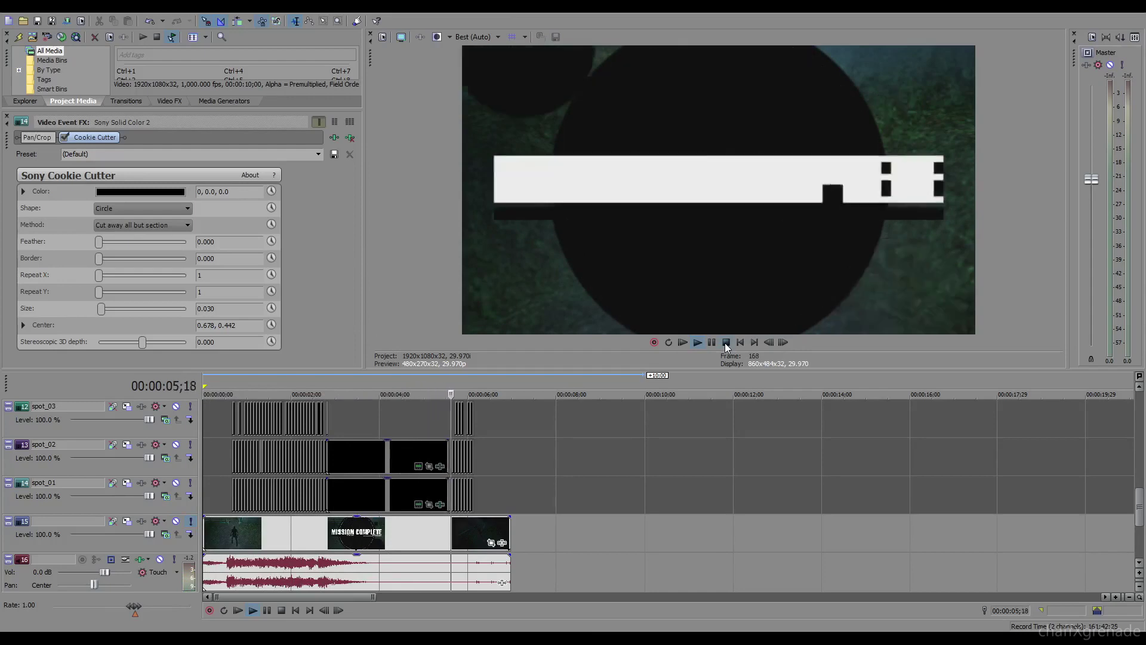
{"action": "left_click", "coordinate": [726, 342]}
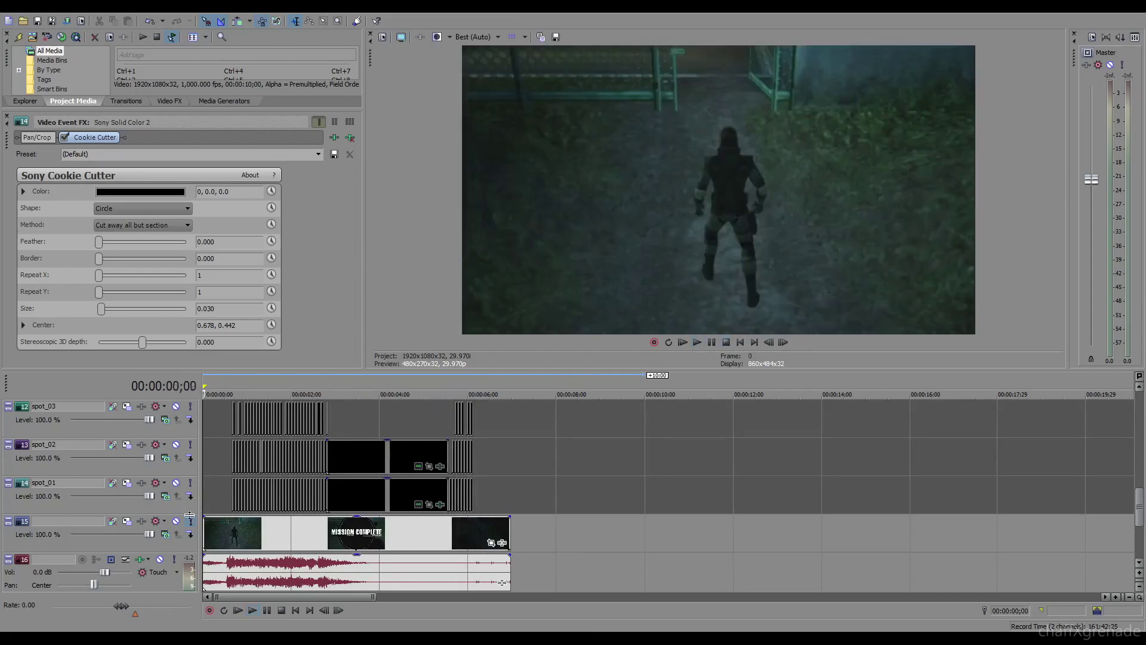
Replay the animation with video track 15 muted, park the playhead at 00:00:05;06 and unmute the track again
{"action": "left_click", "coordinate": [176, 521]}
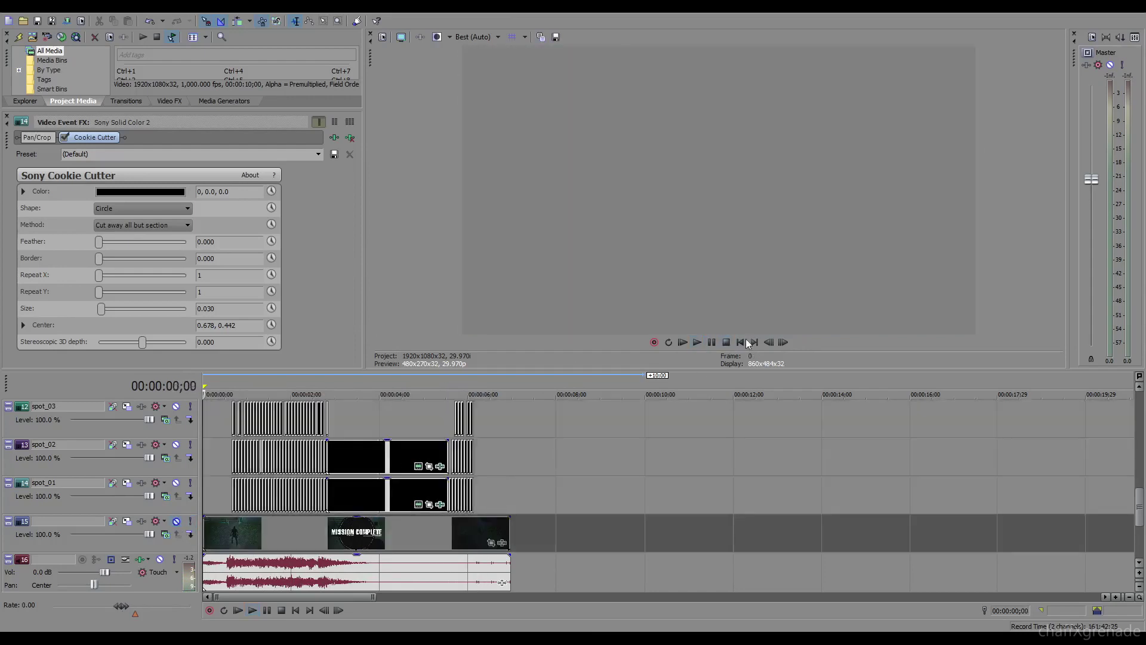
{"action": "left_click", "coordinate": [711, 341]}
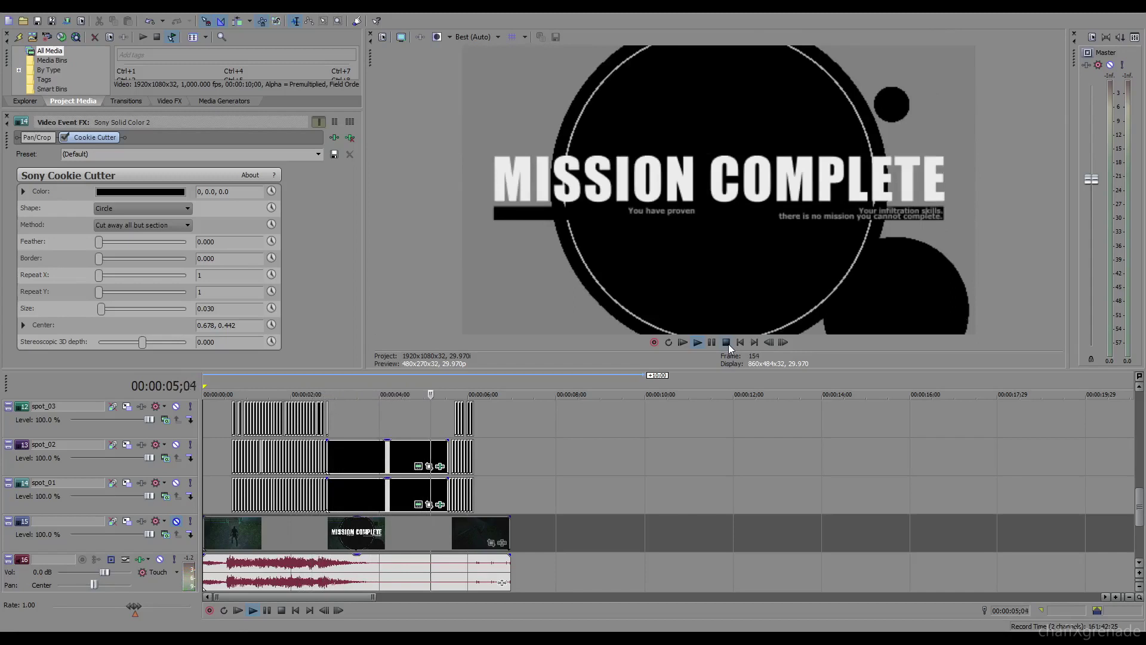
{"action": "left_click", "coordinate": [727, 343]}
{"action": "left_click", "coordinate": [432, 384]}
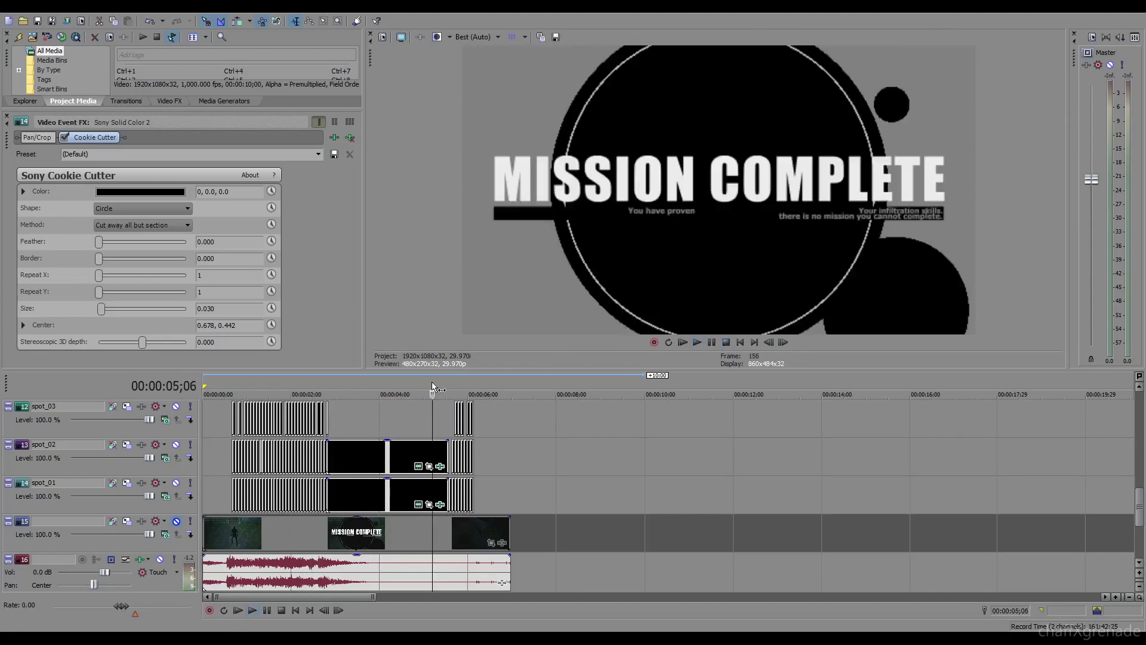
{"action": "left_click", "coordinate": [176, 522]}
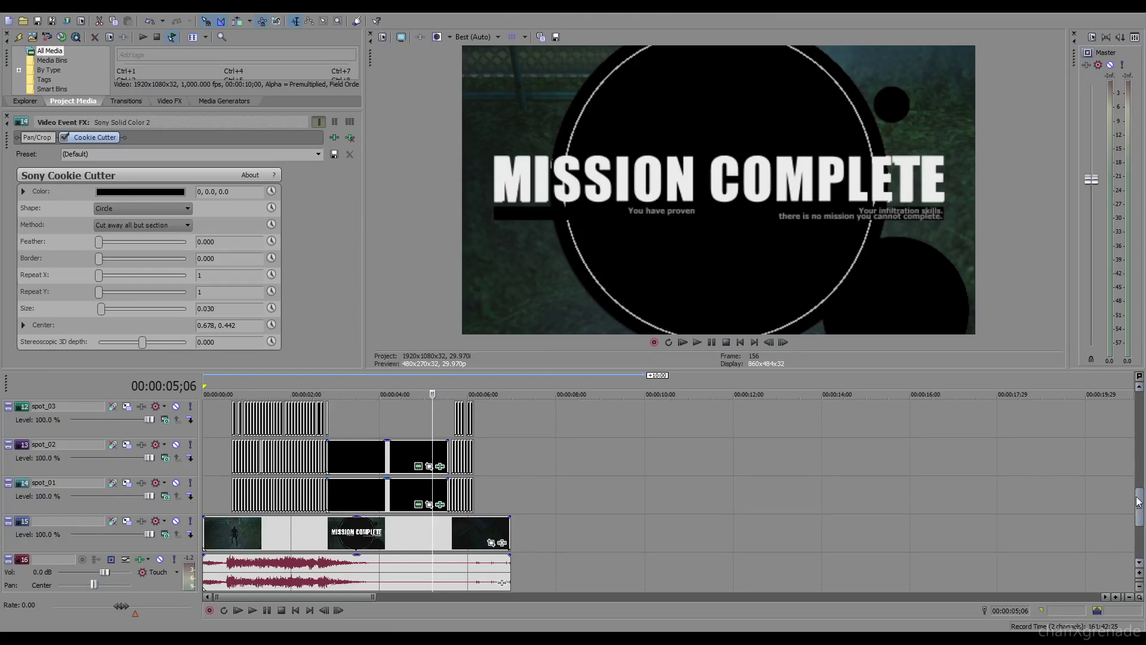
Review the whole track stack from white_bar and the text group down to the spot tracks and game footage
{"action": "left_click_drag", "start_coordinate": [1140, 506], "coordinate": [1139, 416]}
{"action": "left_click", "coordinate": [419, 519]}
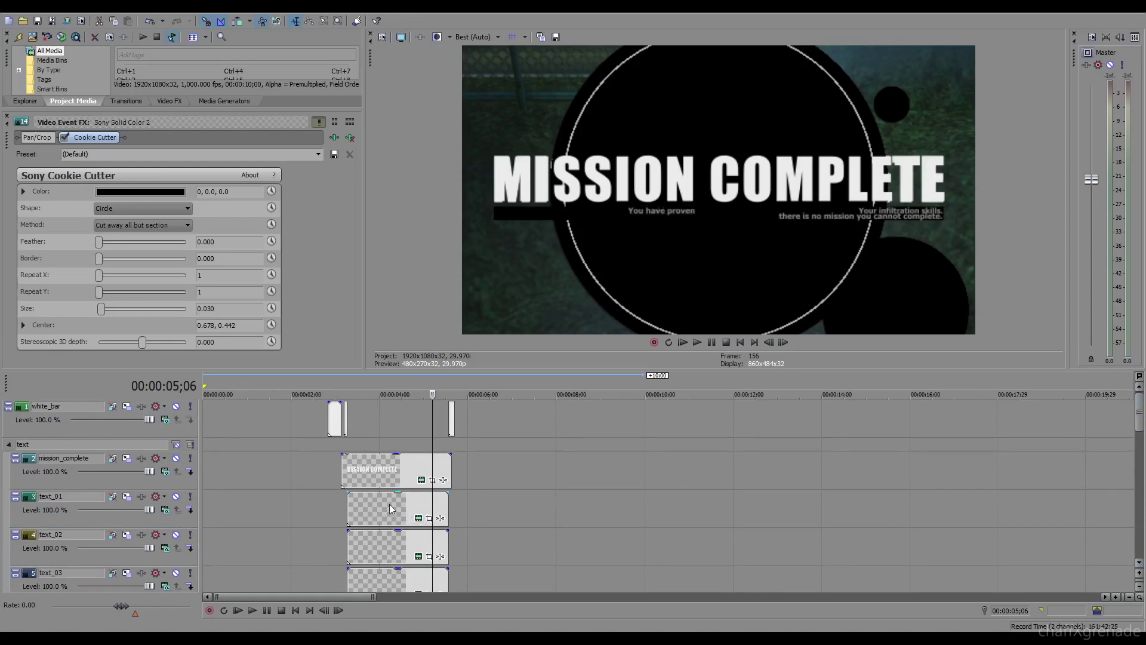
{"action": "scroll", "coordinate": [371, 500], "scroll_direction": "down", "scroll_amount": 3}
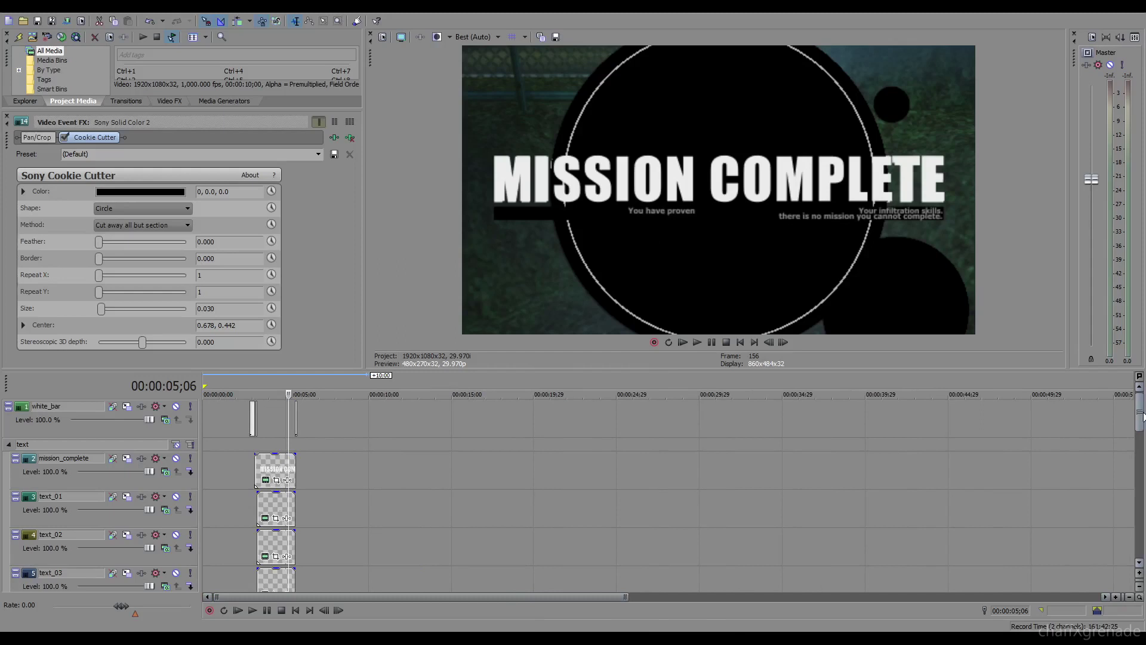
{"action": "left_click_drag", "start_coordinate": [1137, 417], "coordinate": [1133, 505]}
{"action": "scroll", "coordinate": [298, 475], "scroll_direction": "up", "scroll_amount": 5}
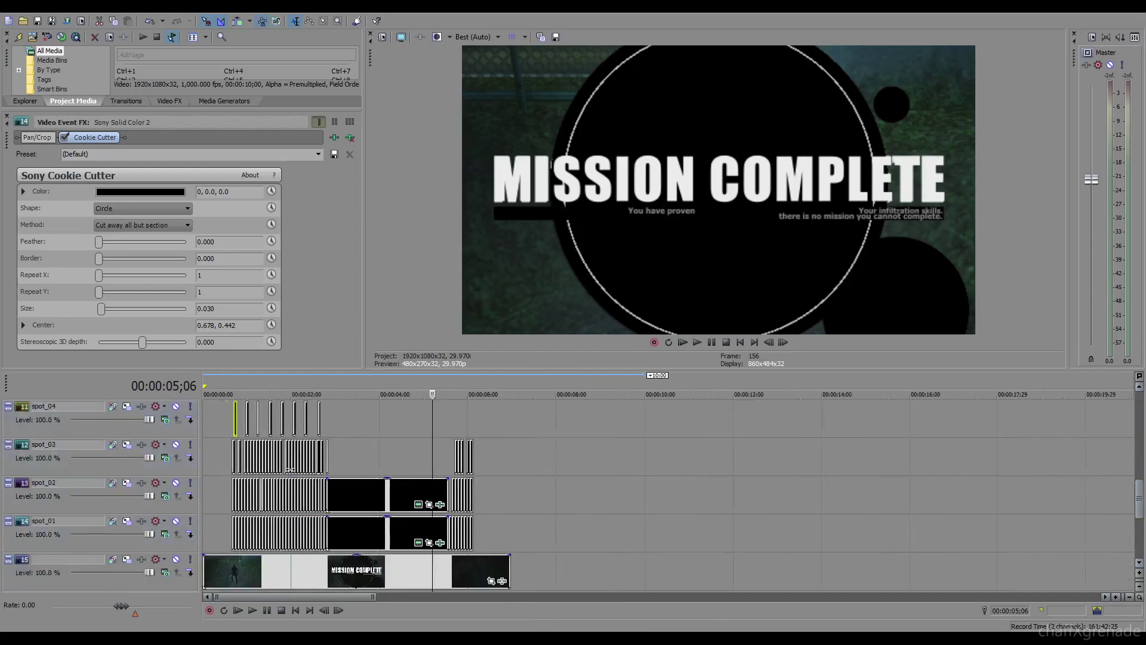